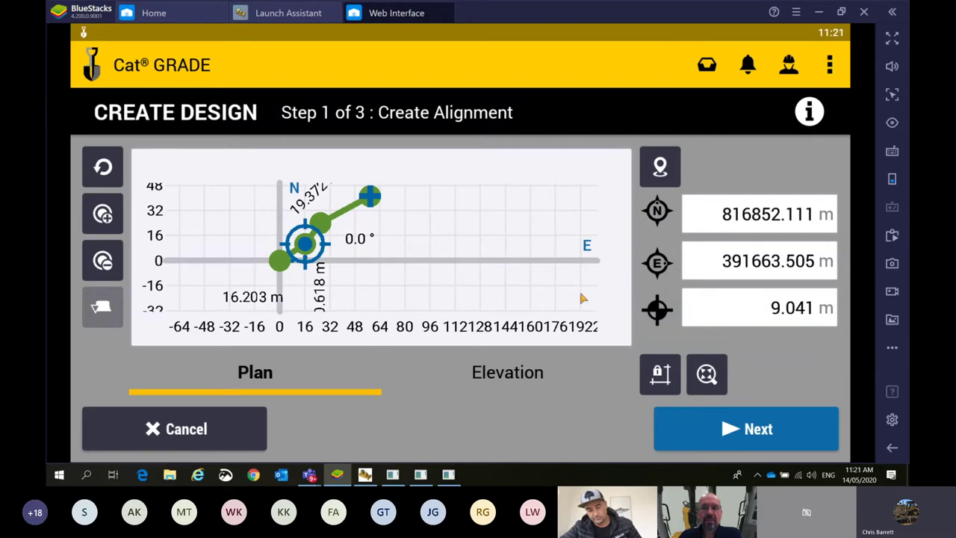
Check the alignment points' coordinates on the Elevation profile, then accept the alignment
{"action": "left_click", "coordinate": [504, 374]}
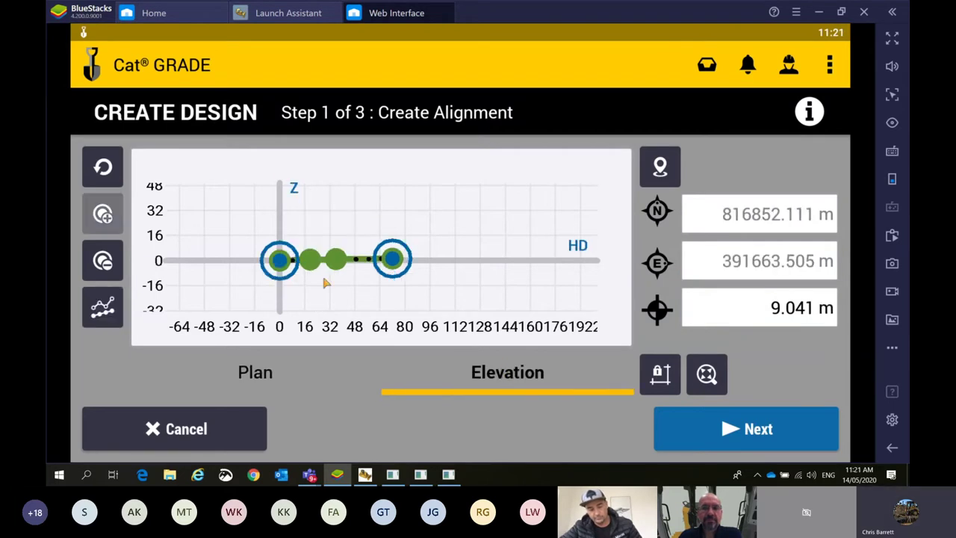
{"action": "left_click", "coordinate": [281, 262]}
{"action": "left_click", "coordinate": [393, 259]}
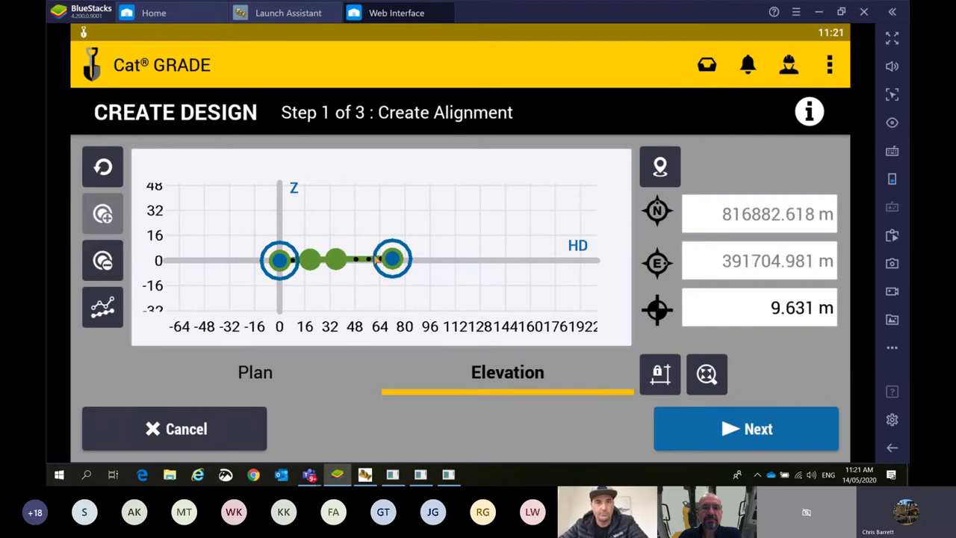
{"action": "left_click", "coordinate": [281, 260]}
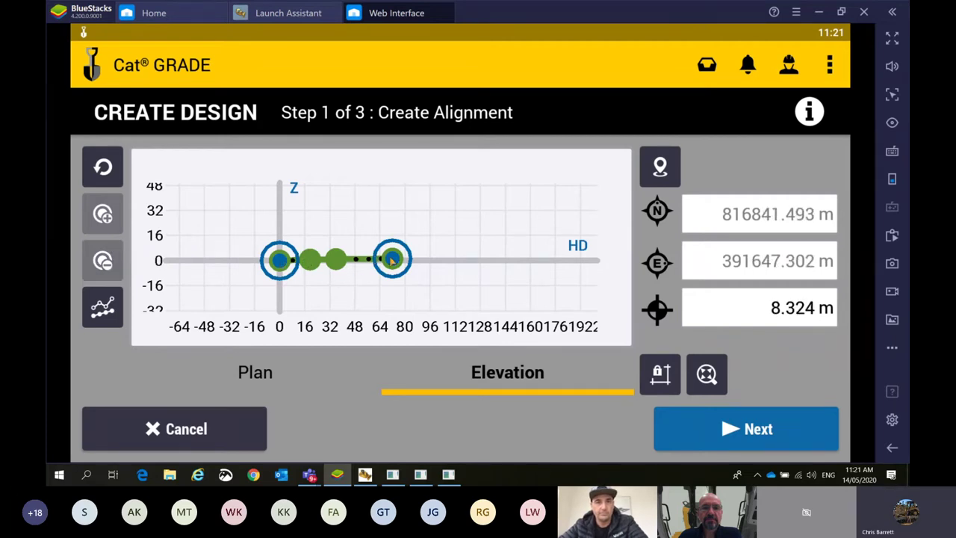
{"action": "left_click", "coordinate": [338, 260]}
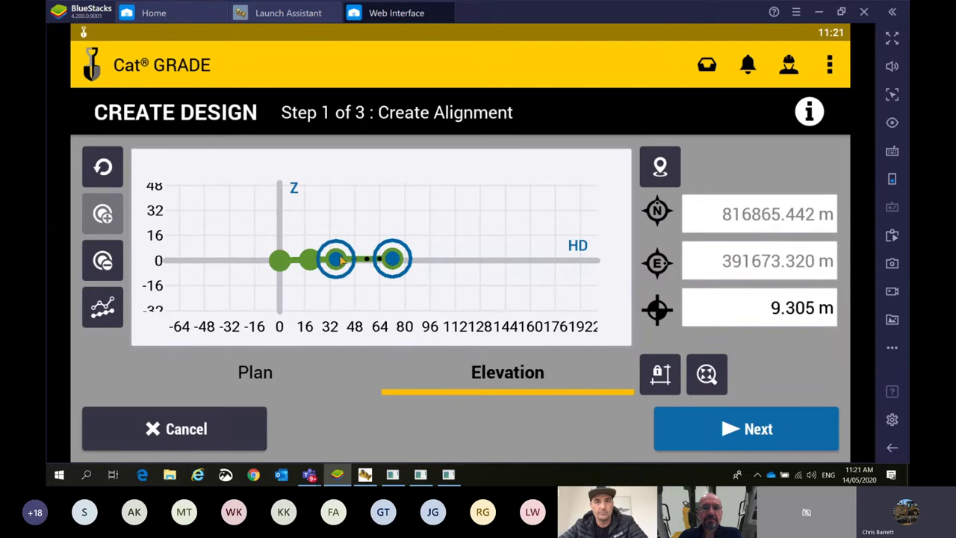
{"action": "left_click", "coordinate": [279, 262]}
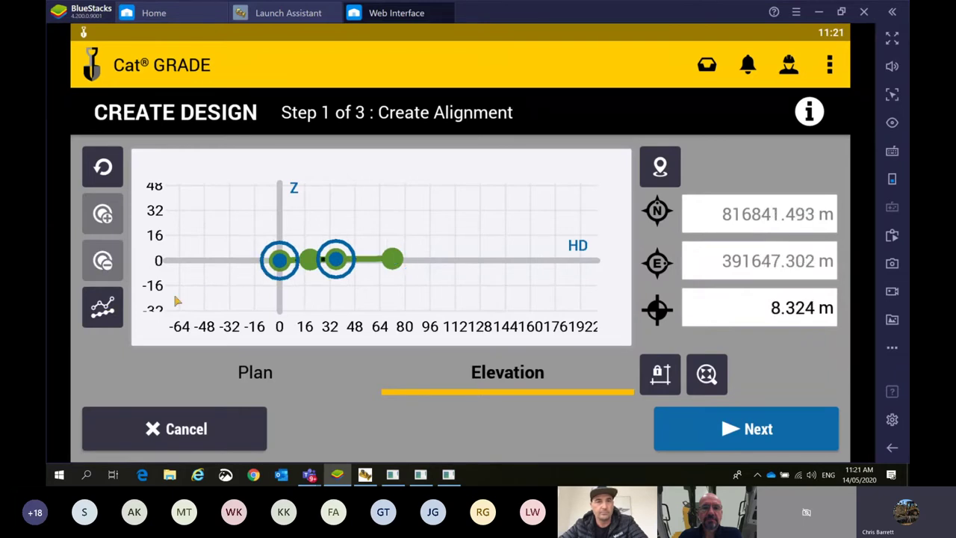
{"action": "left_click", "coordinate": [392, 258]}
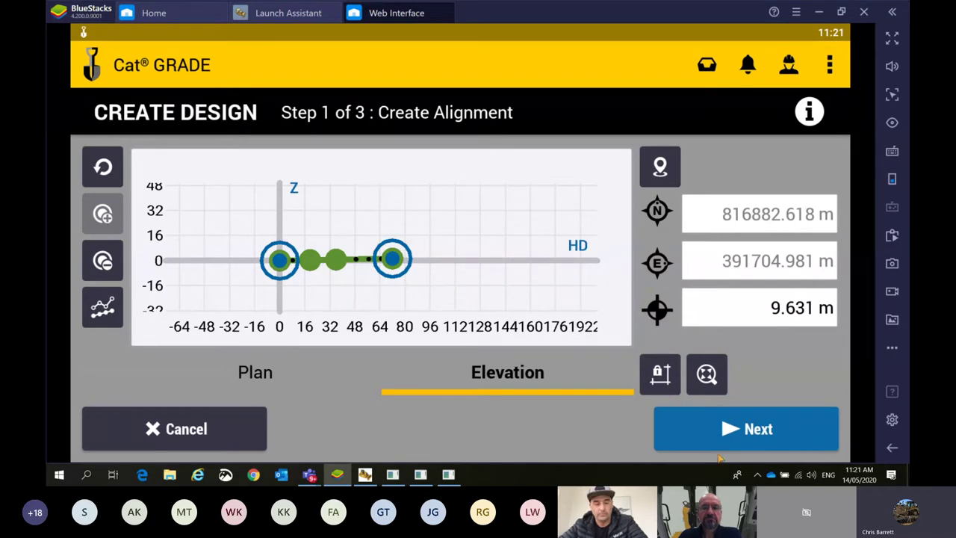
{"action": "left_click", "coordinate": [728, 431]}
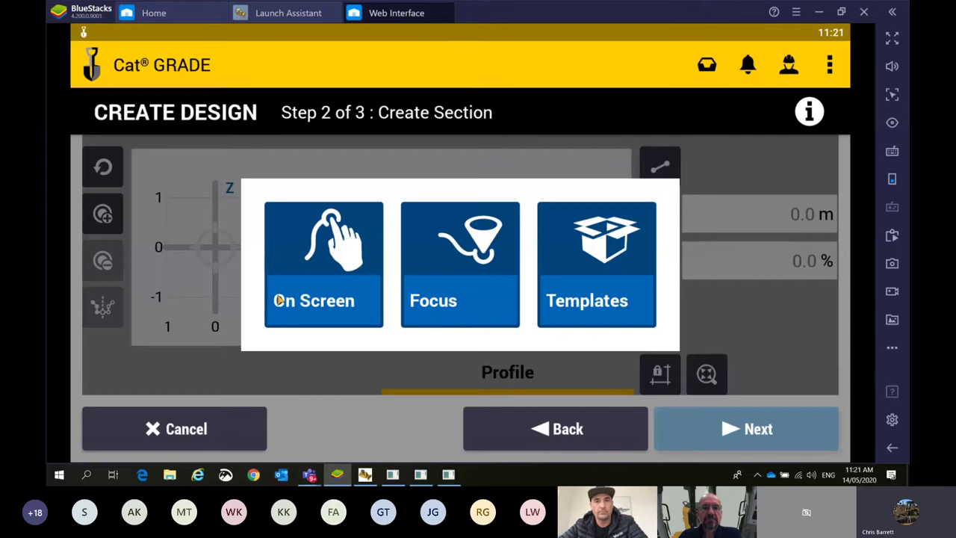
Draw the section on screen: up to 1 m, flat to (5, 1), down to (9, -1) at -50 %
{"action": "left_click", "coordinate": [348, 254]}
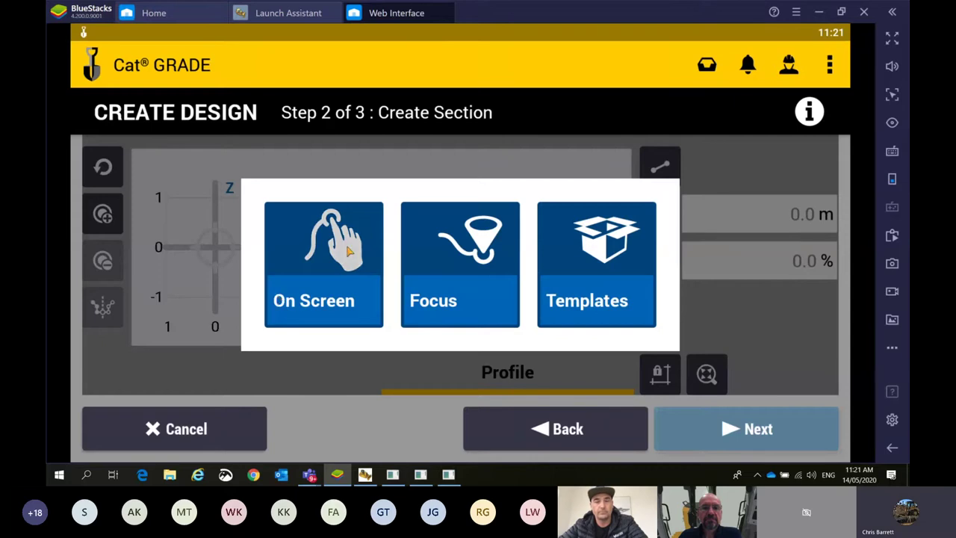
{"action": "left_click", "coordinate": [222, 252]}
{"action": "left_click_drag", "start_coordinate": [222, 252], "coordinate": [313, 199]}
{"action": "left_click_drag", "start_coordinate": [411, 229], "coordinate": [354, 261]}
{"action": "left_click_drag", "start_coordinate": [263, 230], "coordinate": [400, 231]}
{"action": "left_click_drag", "start_coordinate": [457, 308], "coordinate": [503, 287]}
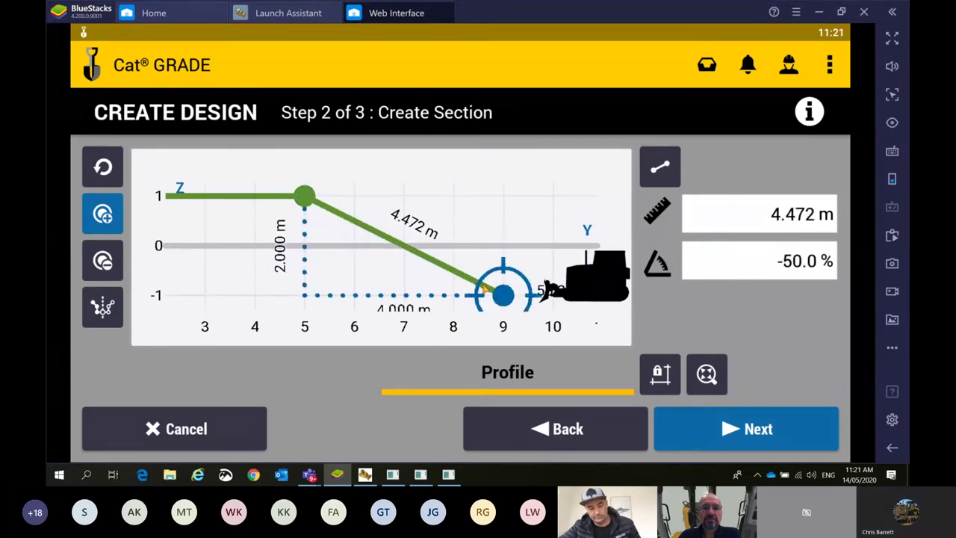
{"action": "left_click_drag", "start_coordinate": [396, 278], "coordinate": [309, 277]}
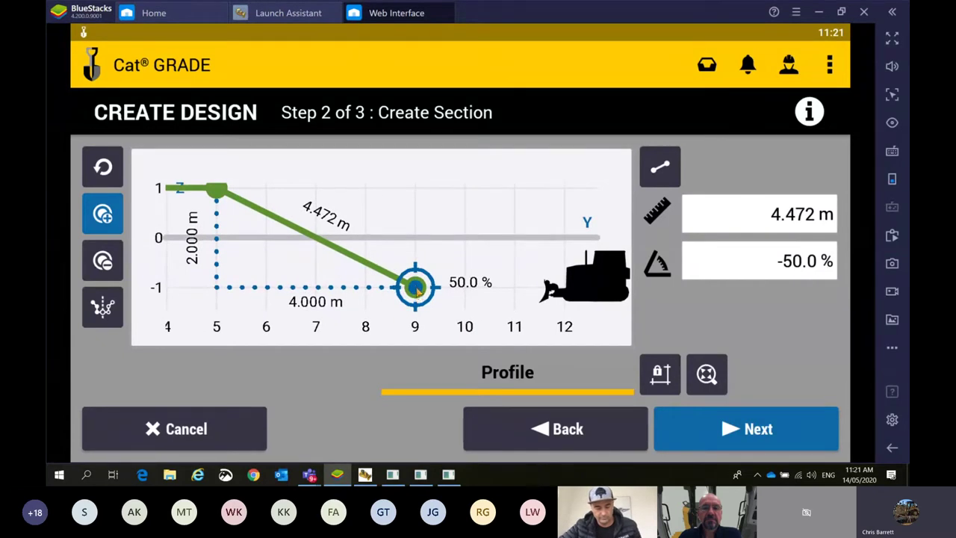
Fix the point at (9, -1) and add a 4.000 m segment at -1 % grade
{"action": "left_click", "coordinate": [417, 290]}
{"action": "mouse_move", "coordinate": [418, 290]}
{"action": "left_mouse_down"}
{"action": "mouse_move", "coordinate": [422, 258]}
{"action": "mouse_move", "coordinate": [419, 291]}
{"action": "left_mouse_up"}
{"action": "left_click", "coordinate": [420, 291]}
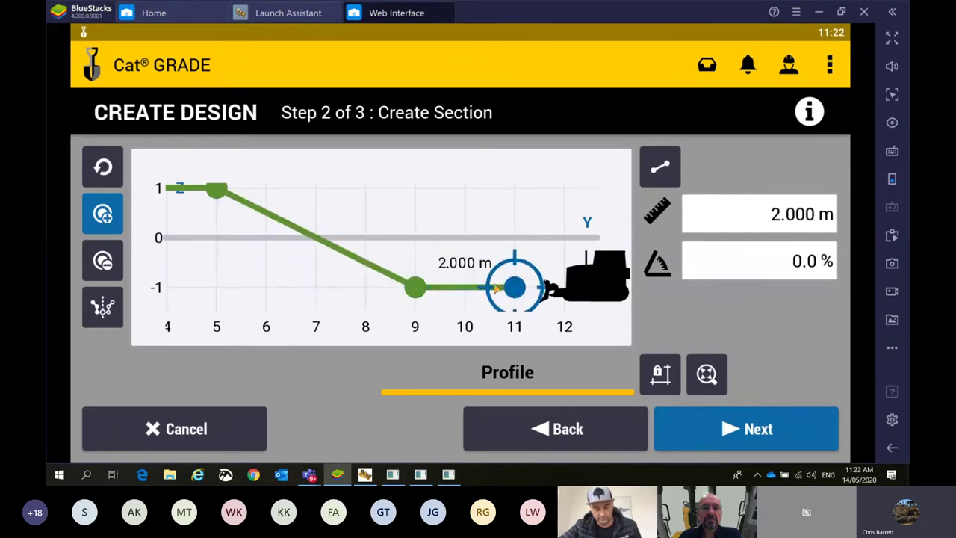
{"action": "left_click_drag", "start_coordinate": [496, 290], "coordinate": [418, 290]}
{"action": "left_click_drag", "start_coordinate": [505, 256], "coordinate": [510, 289]}
{"action": "left_click", "coordinate": [786, 268]}
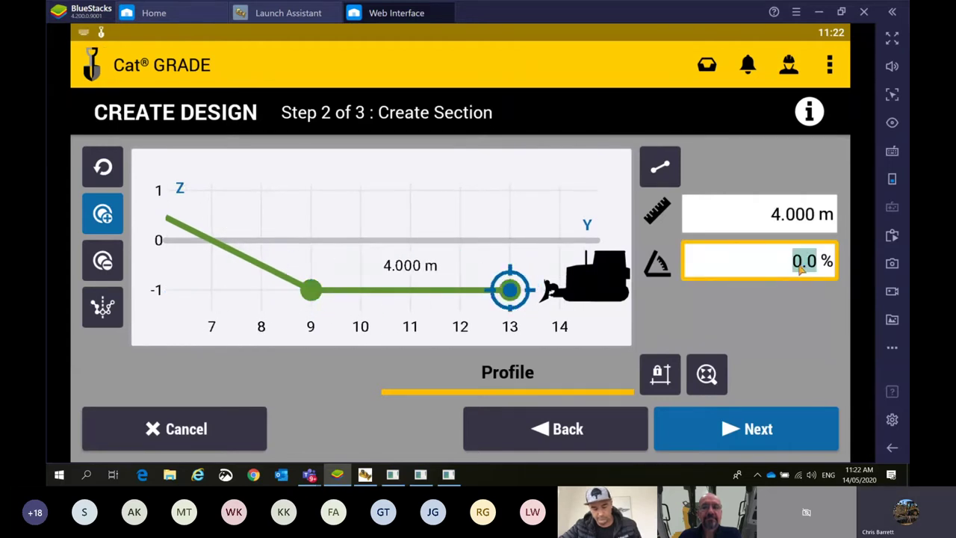
{"action": "type", "text": "1"}
{"action": "left_click", "coordinate": [798, 267]}
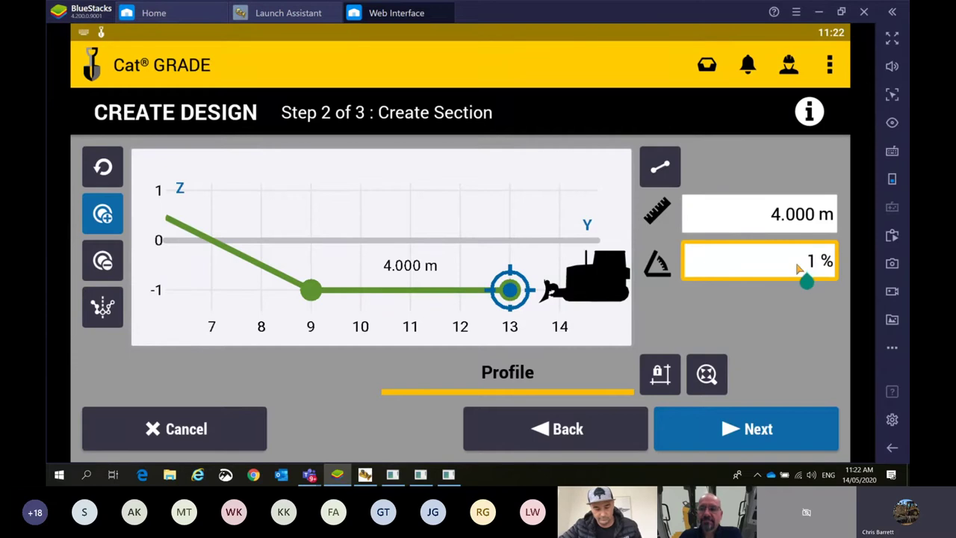
{"action": "type", "text": "-"}
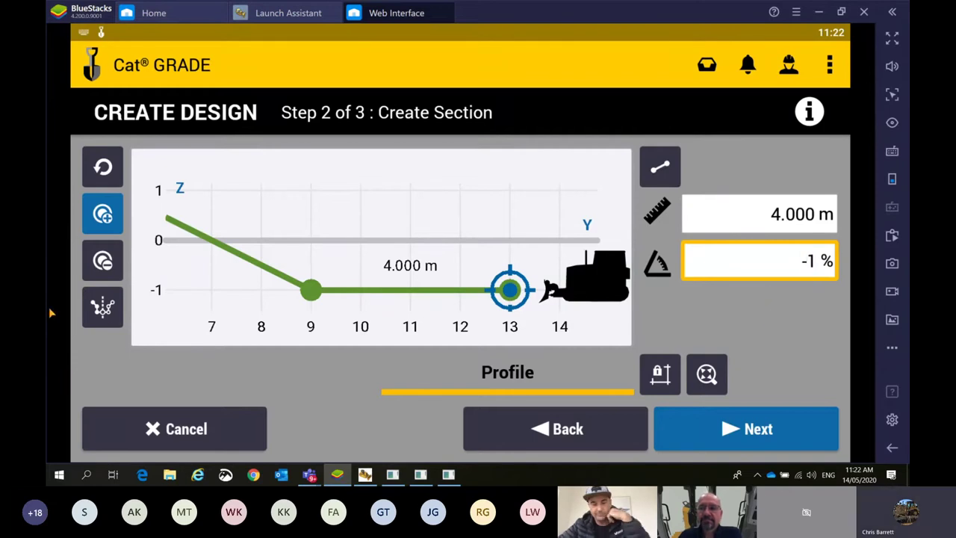
Mirror the section from its end and proceed to Combine Alignment and Section
{"action": "left_click", "coordinate": [112, 314]}
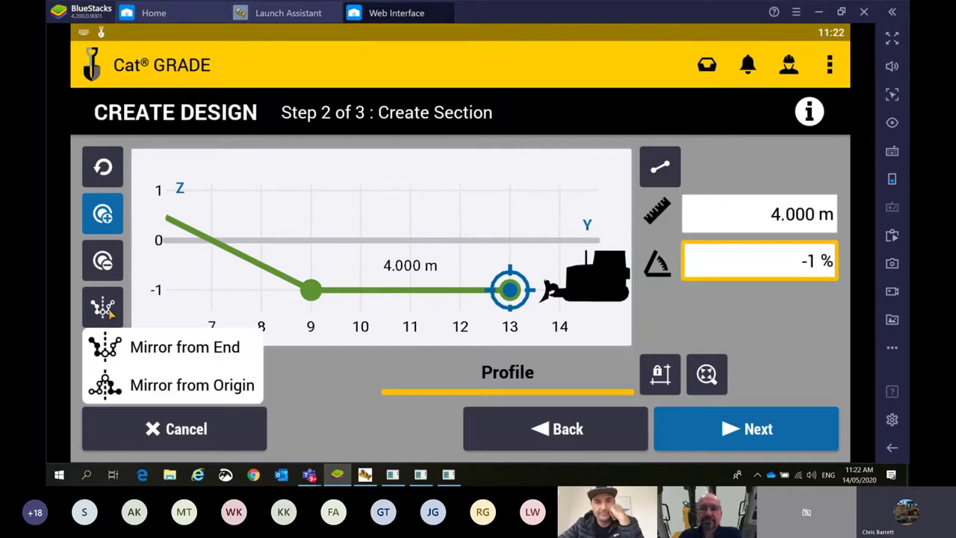
{"action": "left_click", "coordinate": [166, 354]}
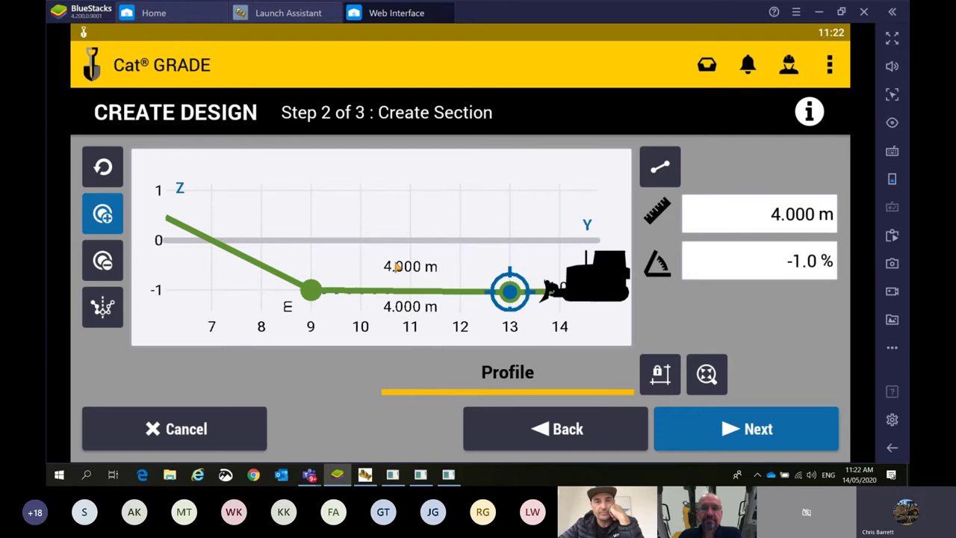
{"action": "left_click", "coordinate": [746, 429]}
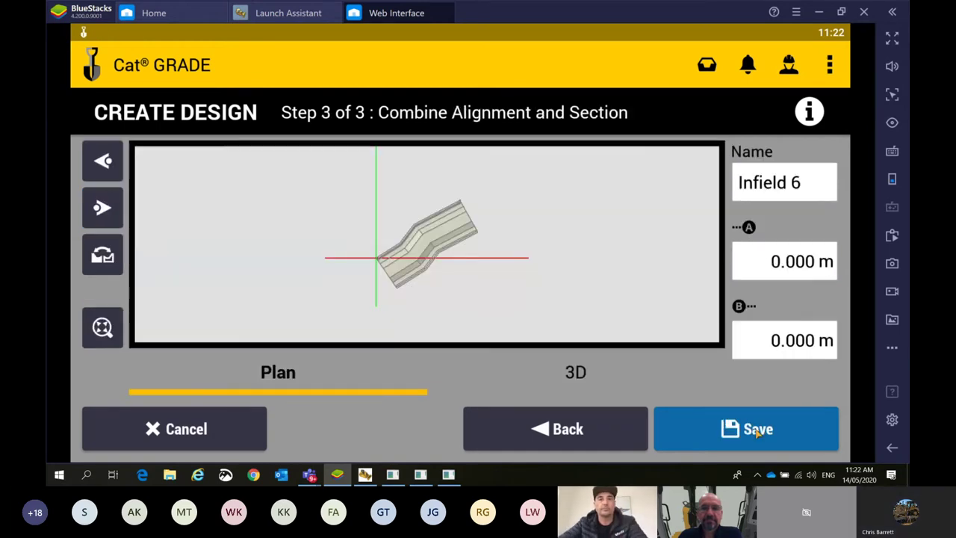
Show Infield 6 as an obliquely rotated 3D surface and select offset field A
{"action": "left_click", "coordinate": [572, 371]}
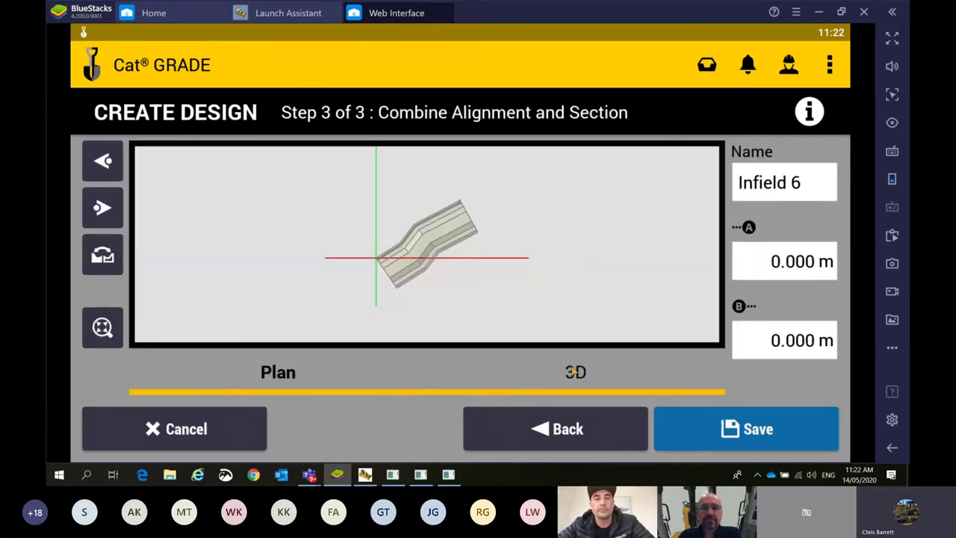
{"action": "mouse_move", "coordinate": [516, 292]}
{"action": "left_mouse_down"}
{"action": "mouse_move", "coordinate": [333, 264]}
{"action": "mouse_move", "coordinate": [419, 290]}
{"action": "mouse_move", "coordinate": [504, 281]}
{"action": "left_mouse_up"}
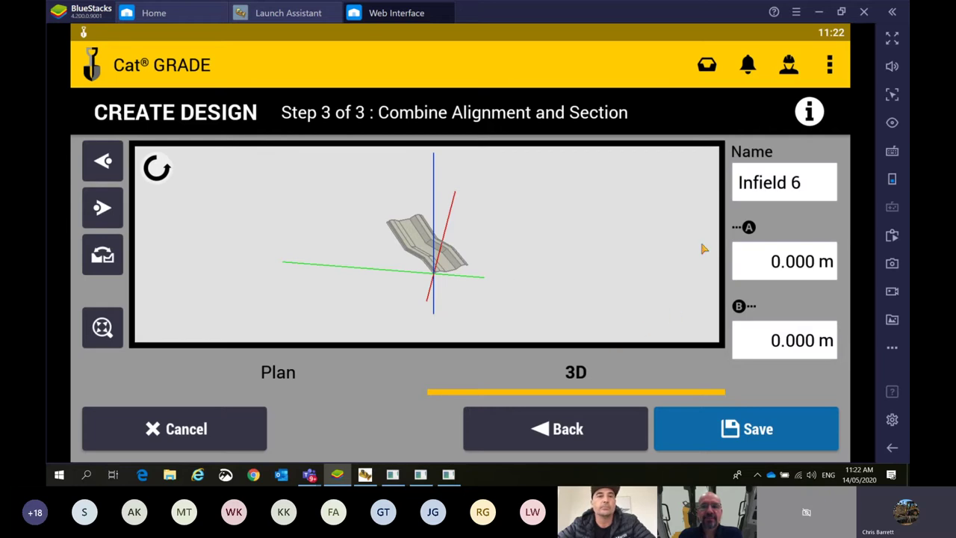
{"action": "left_click", "coordinate": [781, 270]}
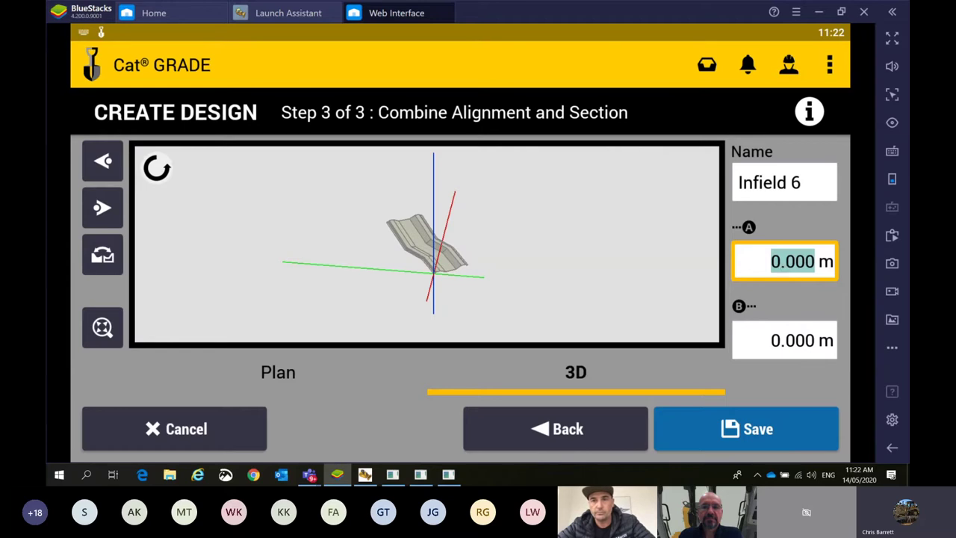
Set offset A to 13 m and offset B to 2 m
{"action": "type", "text": "5"}
{"action": "key", "text": "BackSpace"}
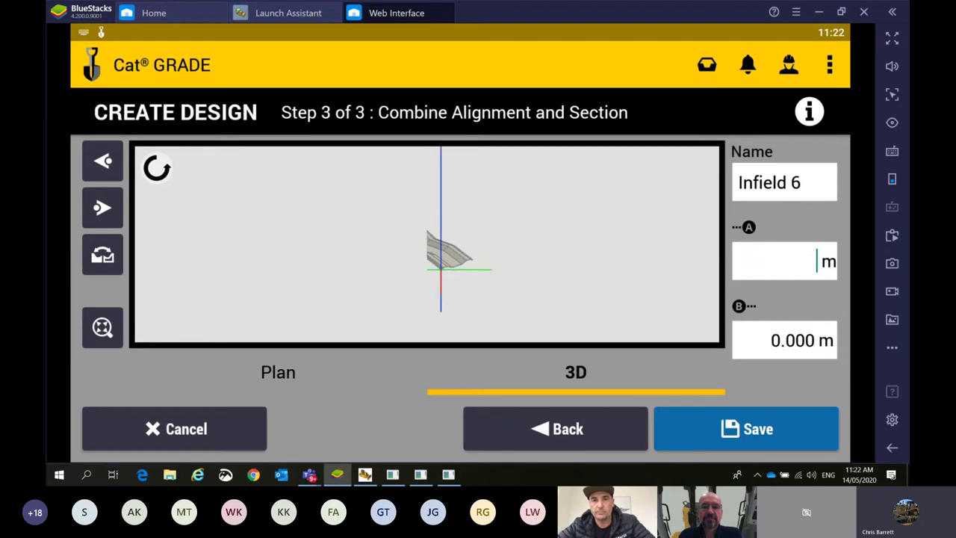
{"action": "type", "text": "13"}
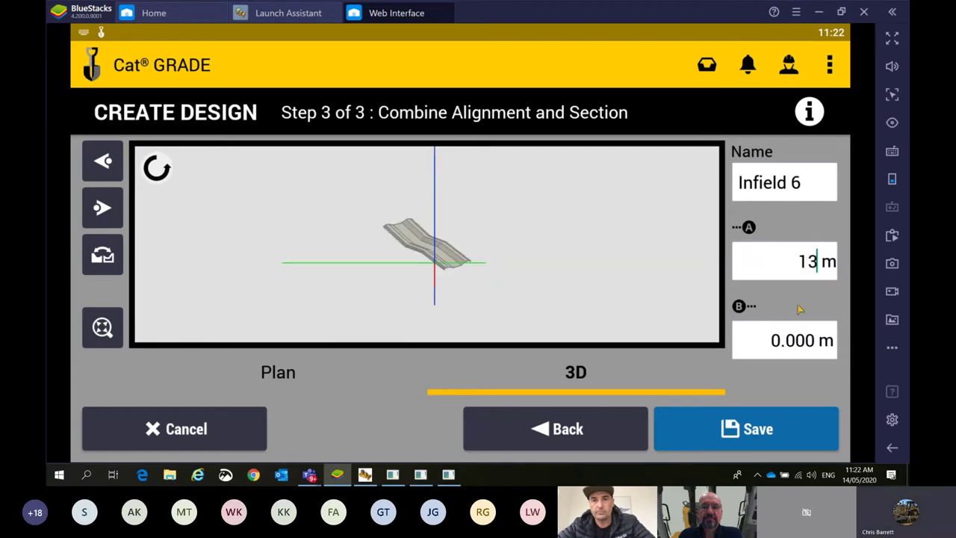
{"action": "left_click", "coordinate": [785, 344]}
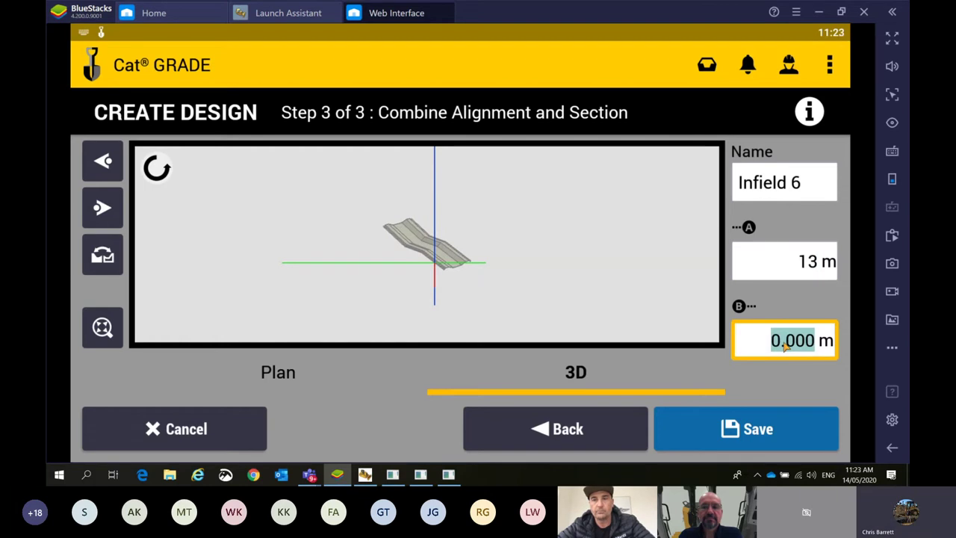
{"action": "type", "text": "2"}
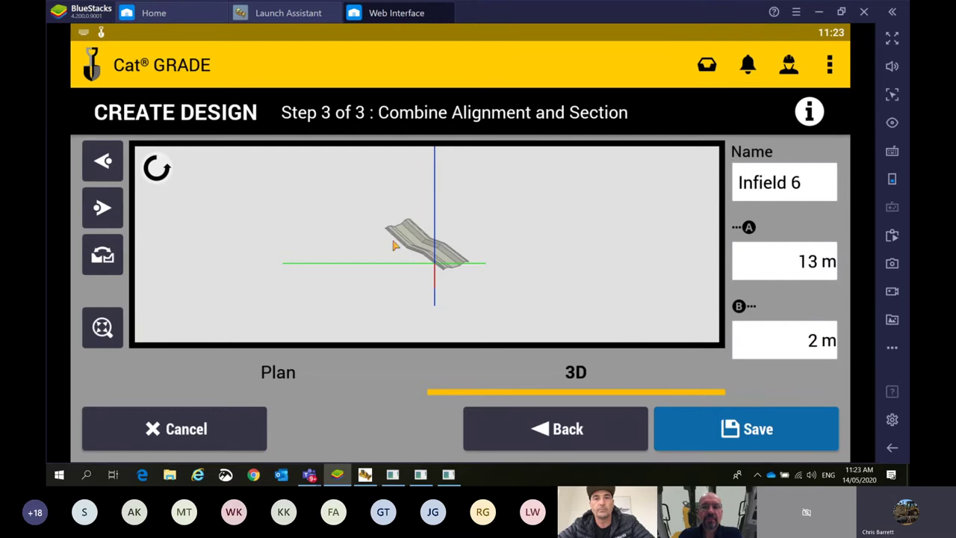
Name the design 'Felices Drain' and save it
{"action": "left_click_drag", "start_coordinate": [529, 271], "coordinate": [450, 288]}
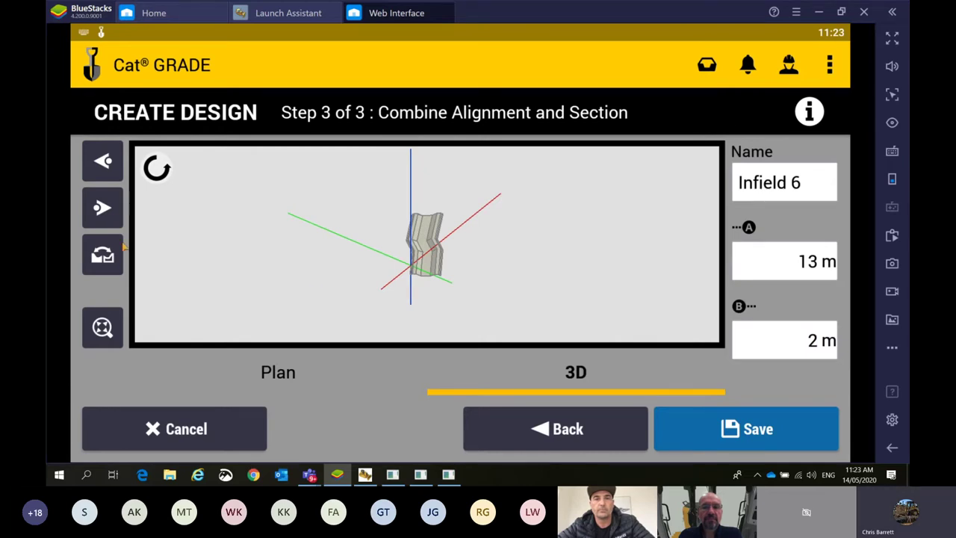
{"action": "left_click", "coordinate": [102, 207]}
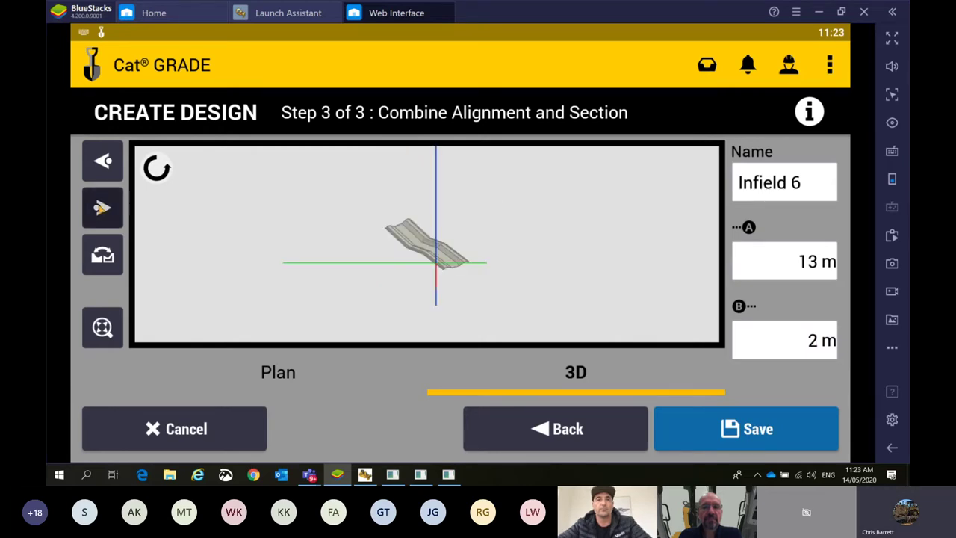
{"action": "left_click", "coordinate": [103, 208]}
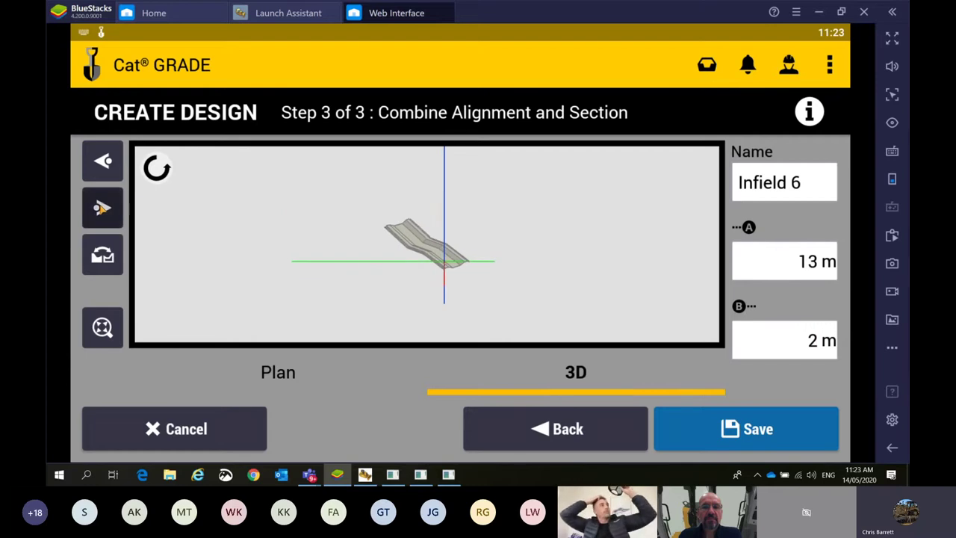
{"action": "left_click_drag", "start_coordinate": [384, 271], "coordinate": [445, 198]}
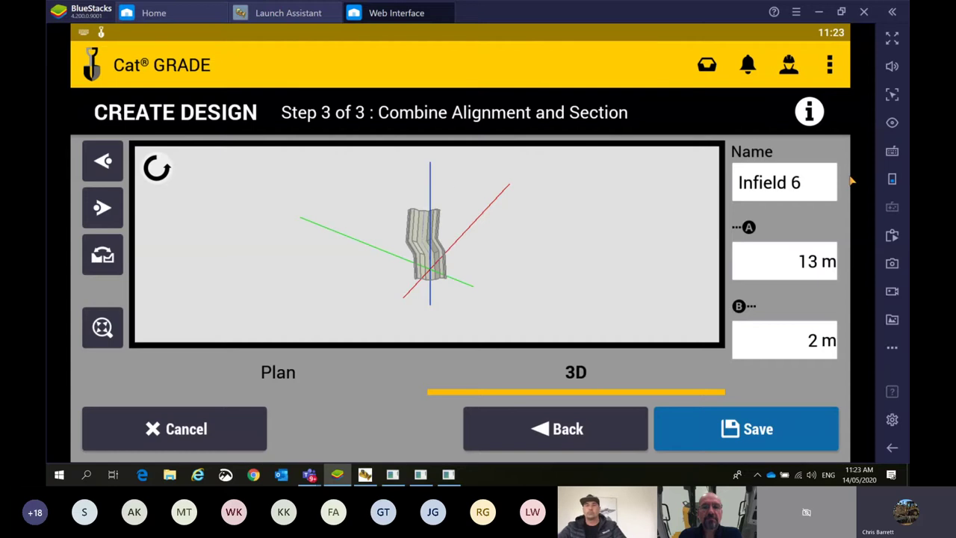
{"action": "left_click", "coordinate": [818, 186]}
{"action": "type", "text": "Felices"}
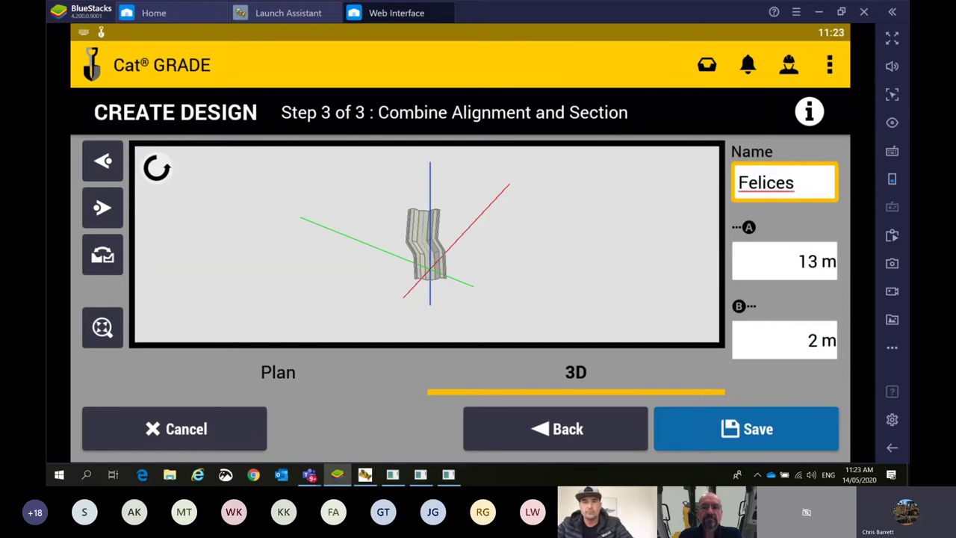
{"action": "type", "text": " Drain"}
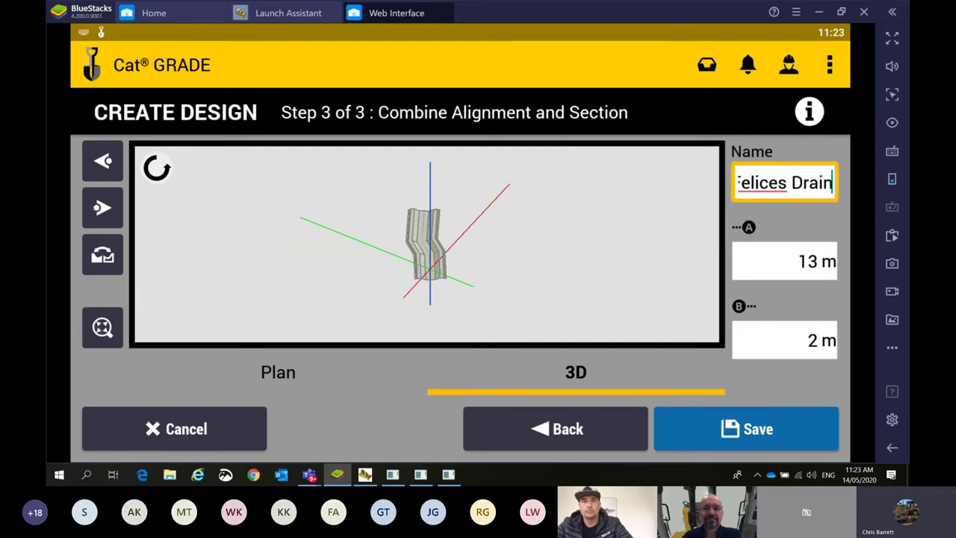
{"action": "left_click", "coordinate": [747, 431]}
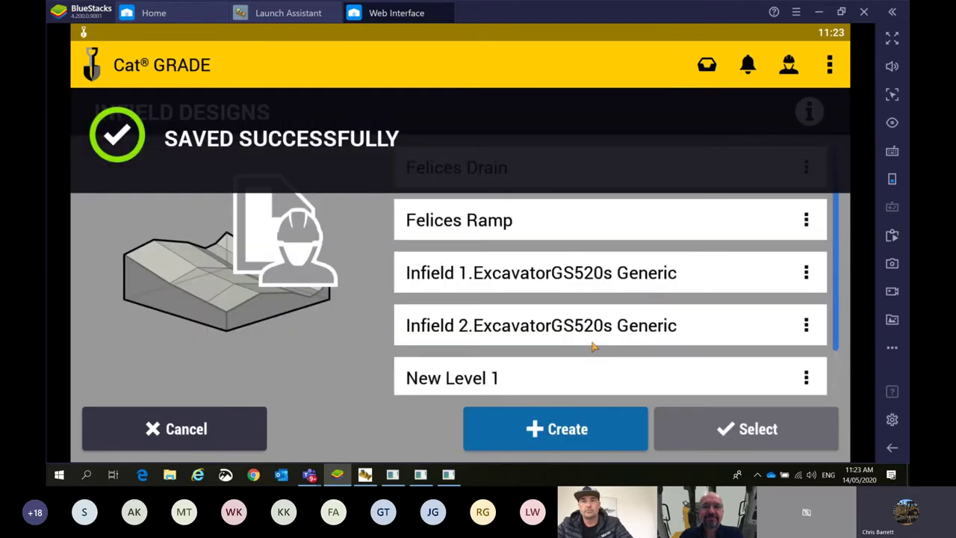
Load Felices Drain into the job setup, apply it, and start grading along the drain
{"action": "left_click", "coordinate": [535, 177]}
{"action": "left_click", "coordinate": [748, 428]}
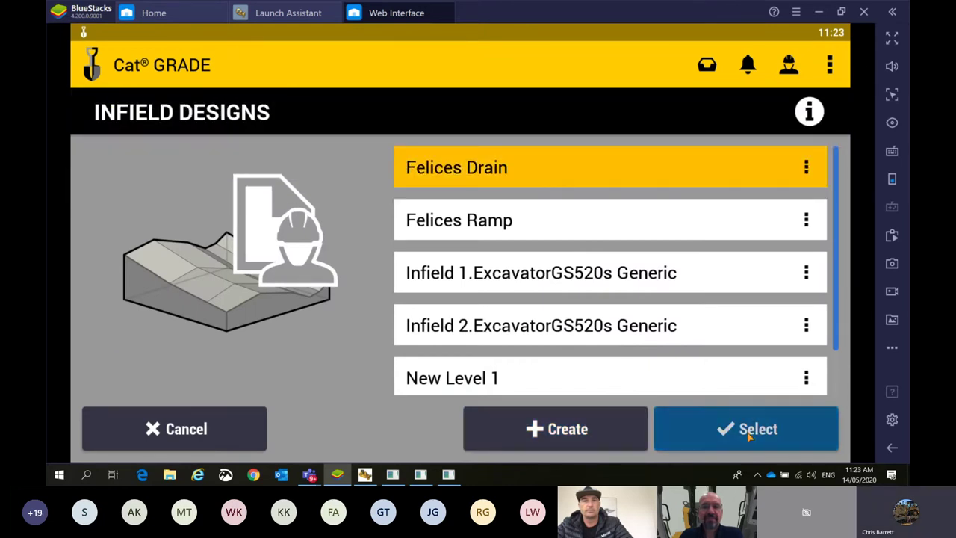
{"action": "left_click", "coordinate": [749, 439]}
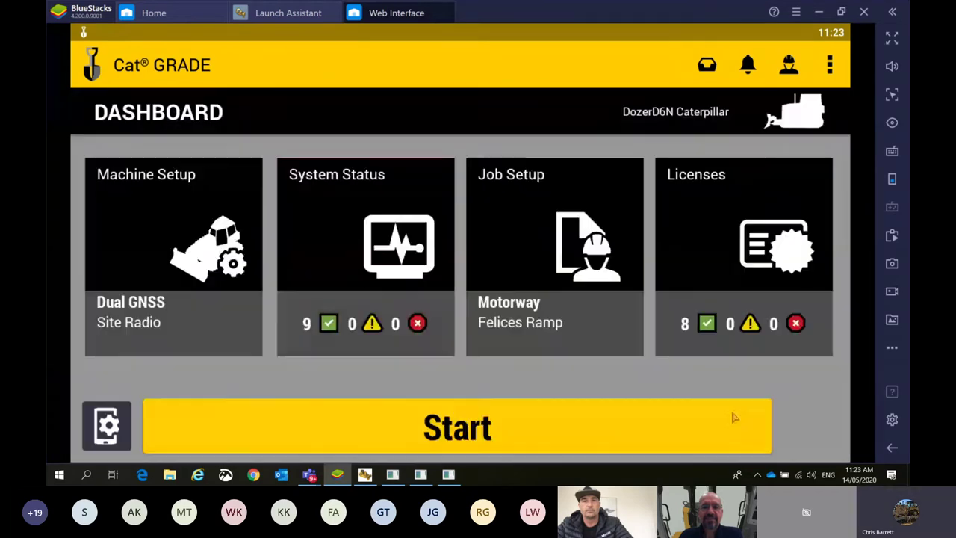
{"action": "left_click", "coordinate": [631, 424]}
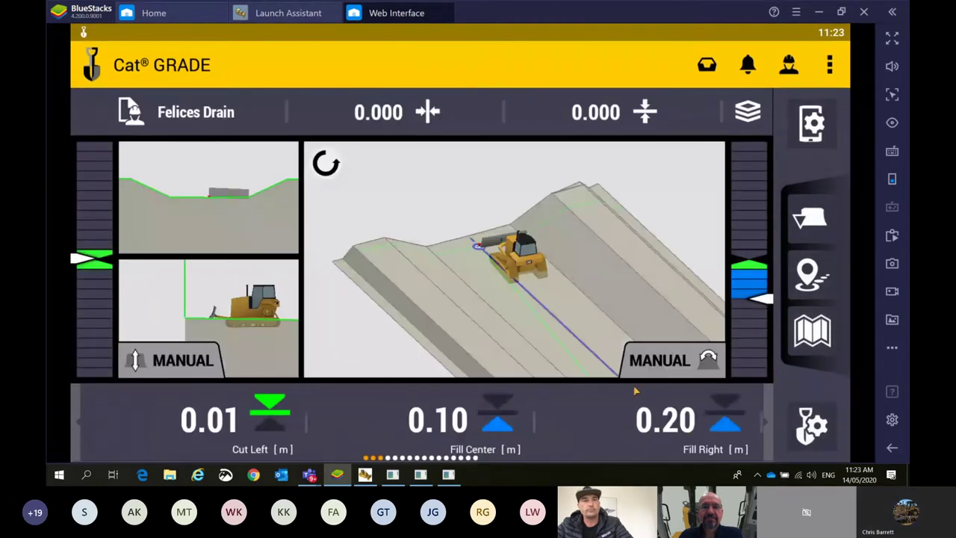
{"action": "left_click_drag", "start_coordinate": [598, 328], "coordinate": [331, 276]}
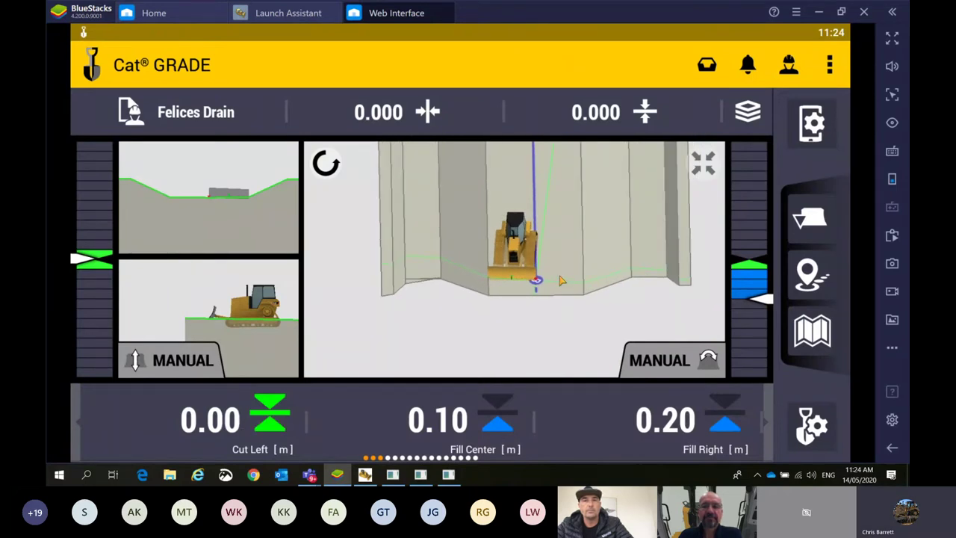
Bring up and minimize the Training Simulator, then open Horizontal Guidance showing 0.000 m offset
{"action": "left_click", "coordinate": [365, 476]}
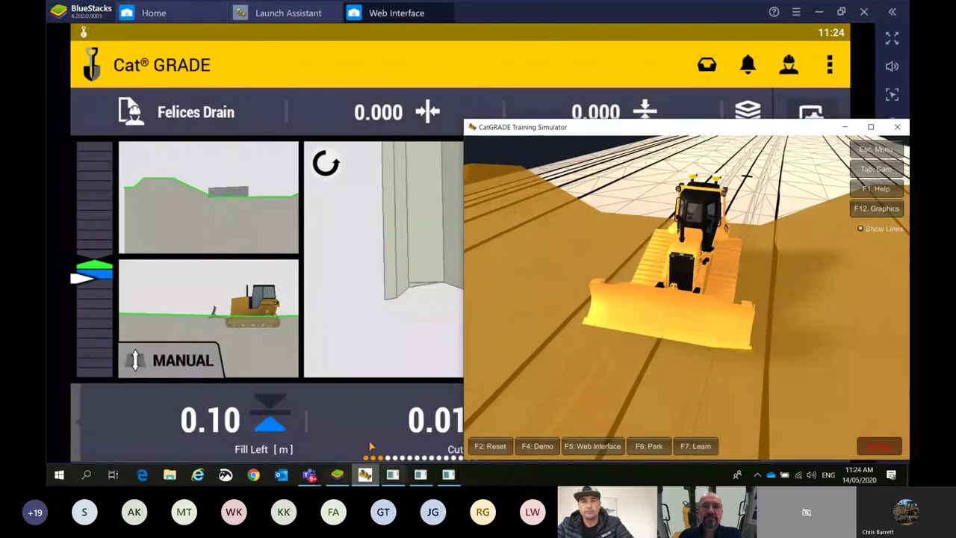
{"action": "left_click", "coordinate": [365, 478]}
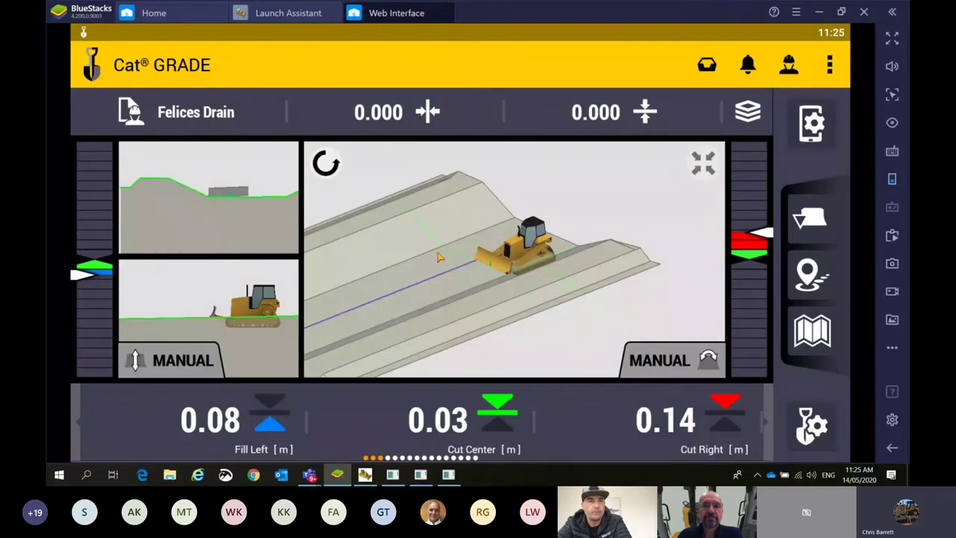
{"action": "left_click", "coordinate": [416, 122]}
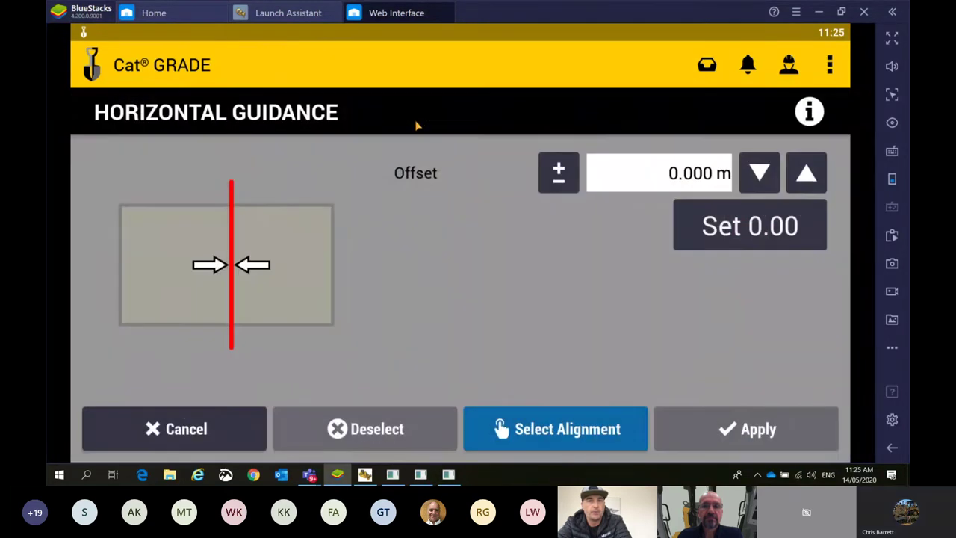
Use the line beside the dozer as a custom alignment and apply horizontal guidance
{"action": "left_click", "coordinate": [562, 433]}
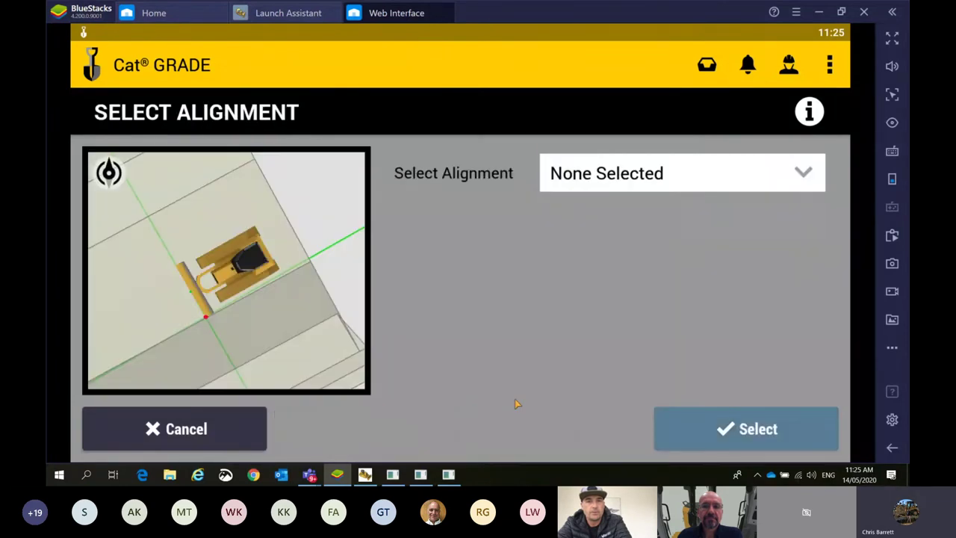
{"action": "left_click", "coordinate": [170, 340]}
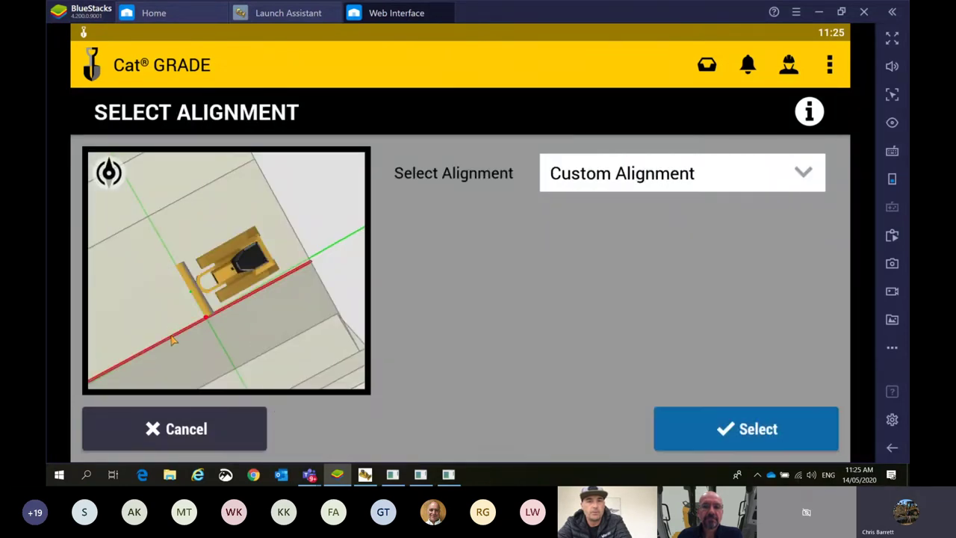
{"action": "left_click", "coordinate": [775, 427]}
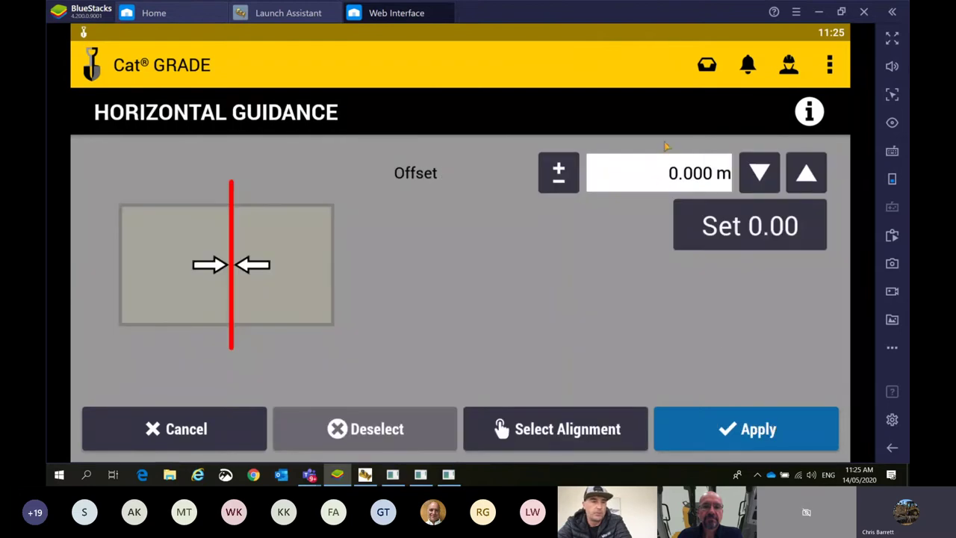
{"action": "left_click", "coordinate": [732, 431]}
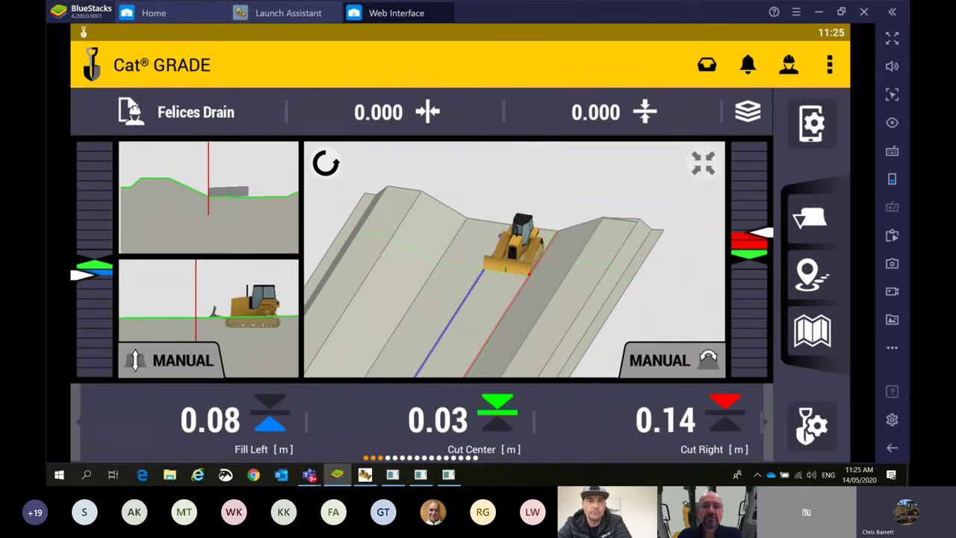
Enable the Center Offline Left/Right lightbar and bring the Offline 0.03 m readout into view
{"action": "left_click", "coordinate": [815, 122]}
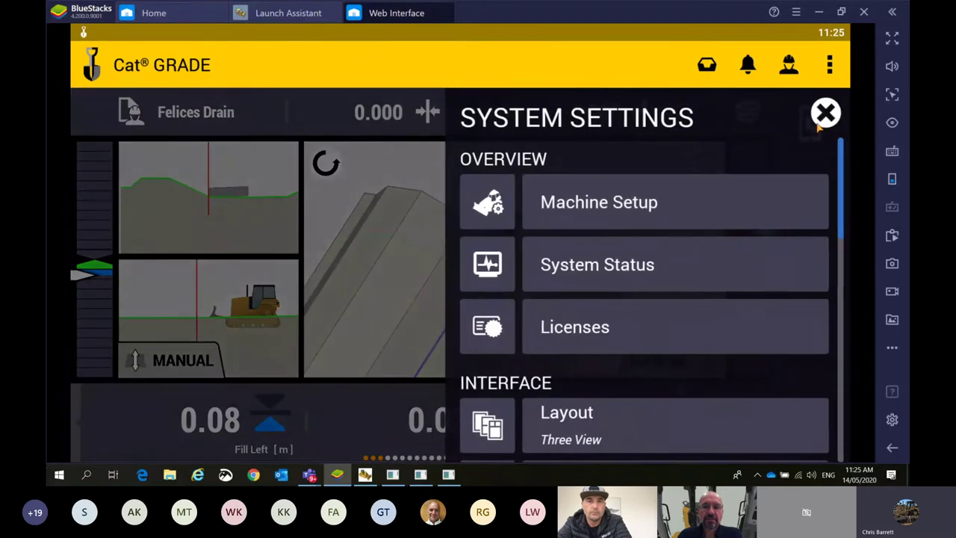
{"action": "scroll", "coordinate": [662, 331], "scroll_direction": "down", "scroll_amount": 3}
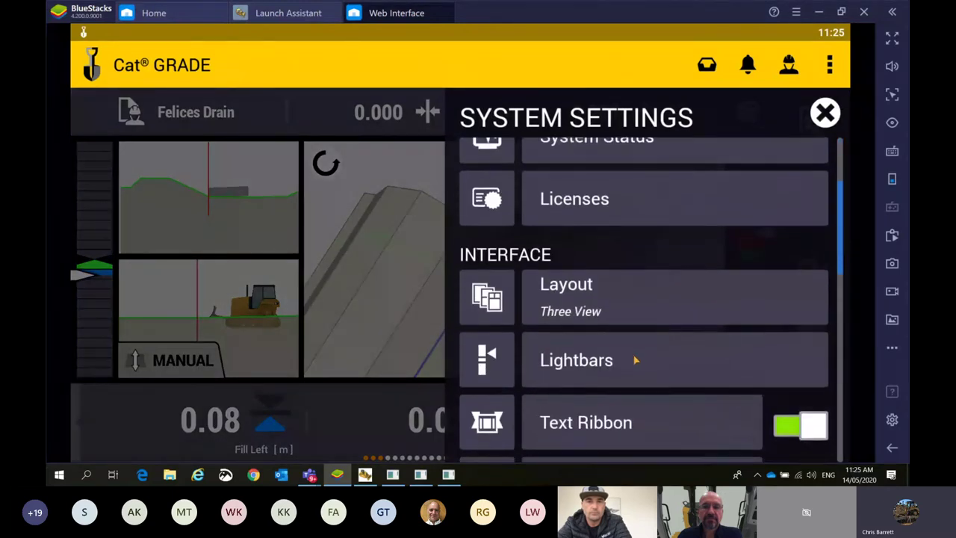
{"action": "left_click", "coordinate": [631, 361]}
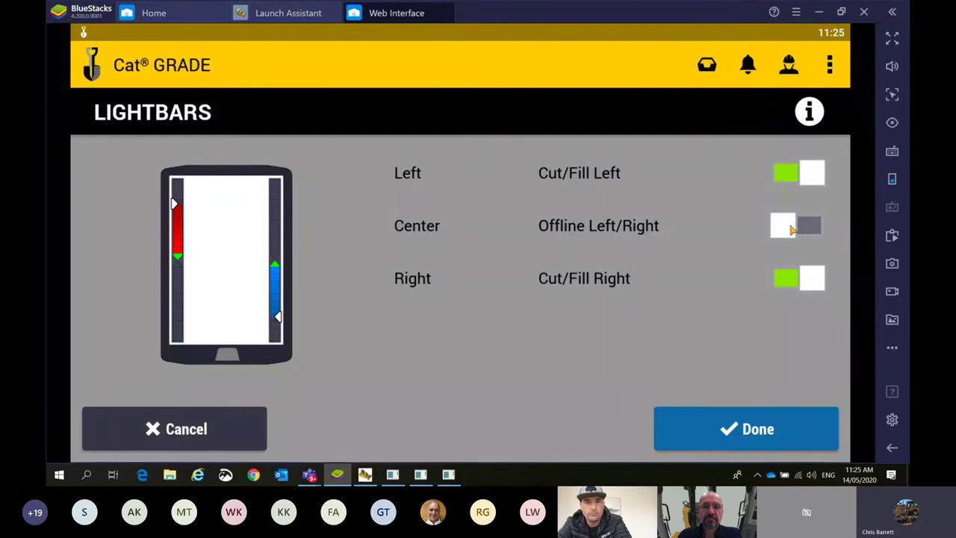
{"action": "left_click", "coordinate": [798, 229]}
{"action": "left_click", "coordinate": [767, 430]}
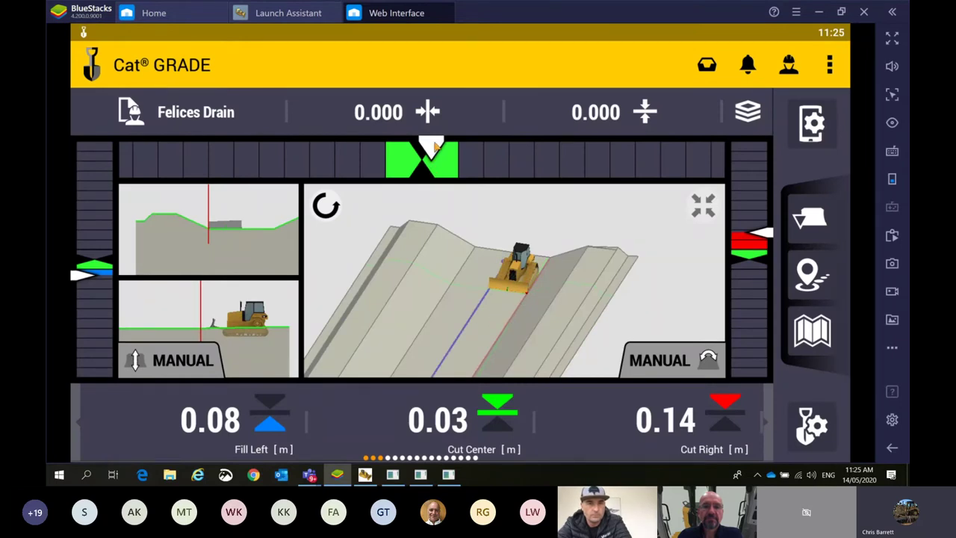
{"action": "left_click_drag", "start_coordinate": [584, 422], "coordinate": [336, 420]}
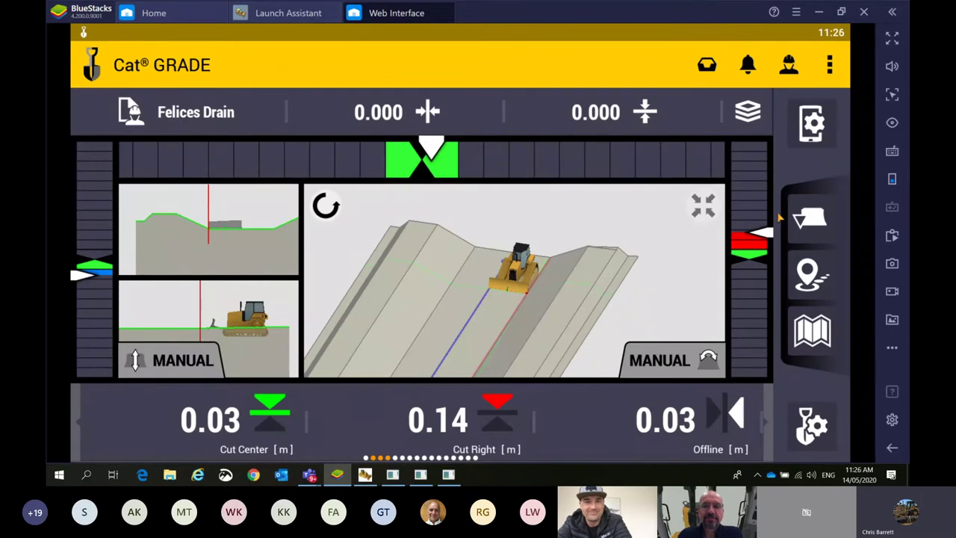
Set the job setup to Design mode with design Motorway.V01 and apply it
{"action": "left_click", "coordinate": [162, 68]}
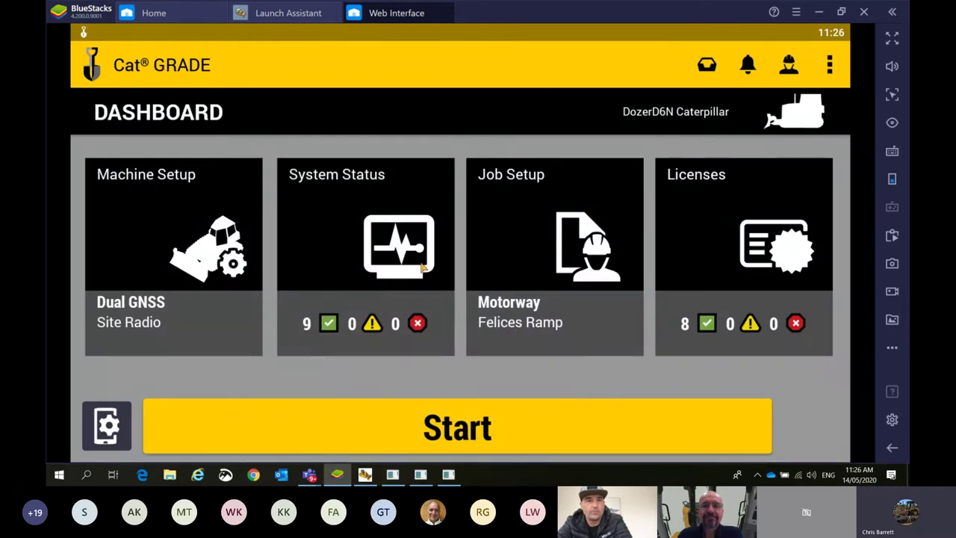
{"action": "left_click", "coordinate": [575, 247]}
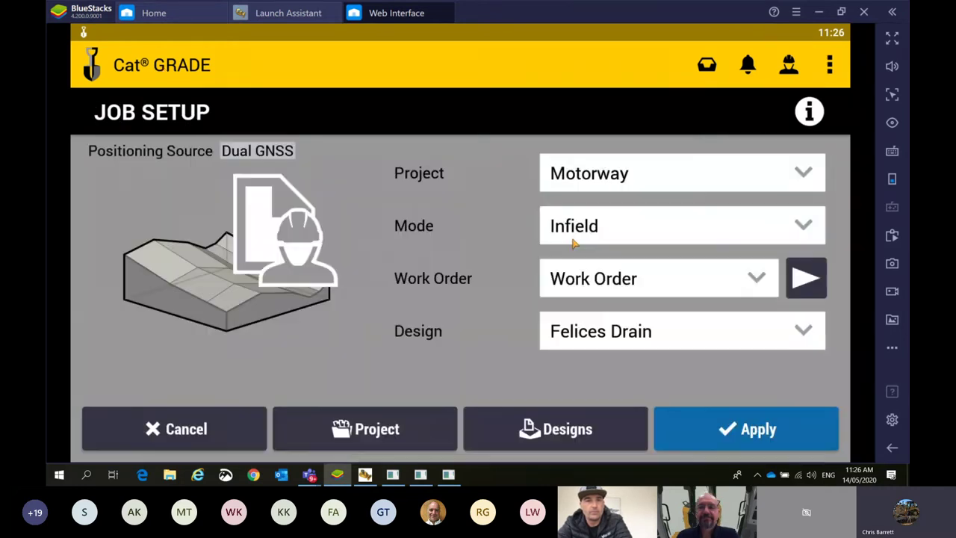
{"action": "left_click", "coordinate": [586, 236]}
{"action": "left_click", "coordinate": [588, 281]}
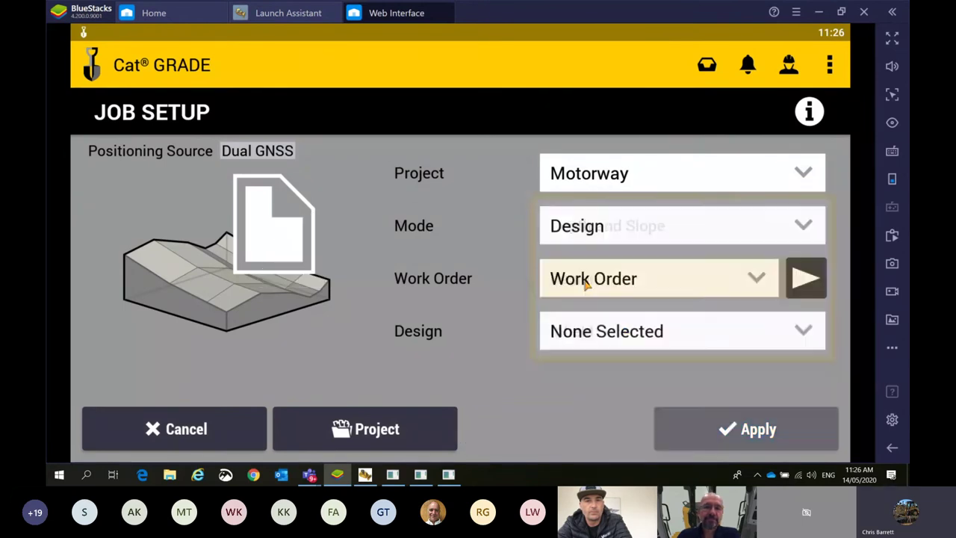
{"action": "left_click", "coordinate": [605, 340]}
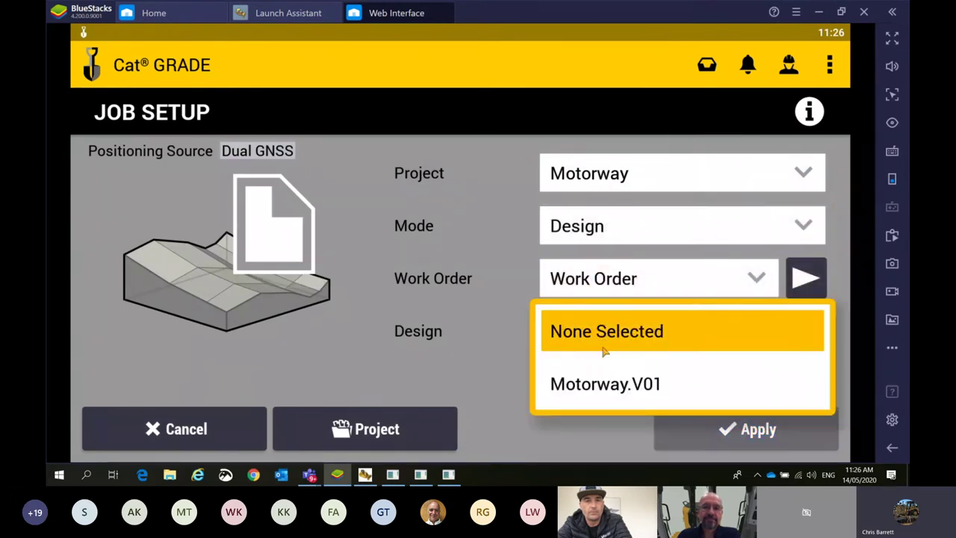
{"action": "left_click", "coordinate": [609, 388]}
{"action": "left_click", "coordinate": [739, 427]}
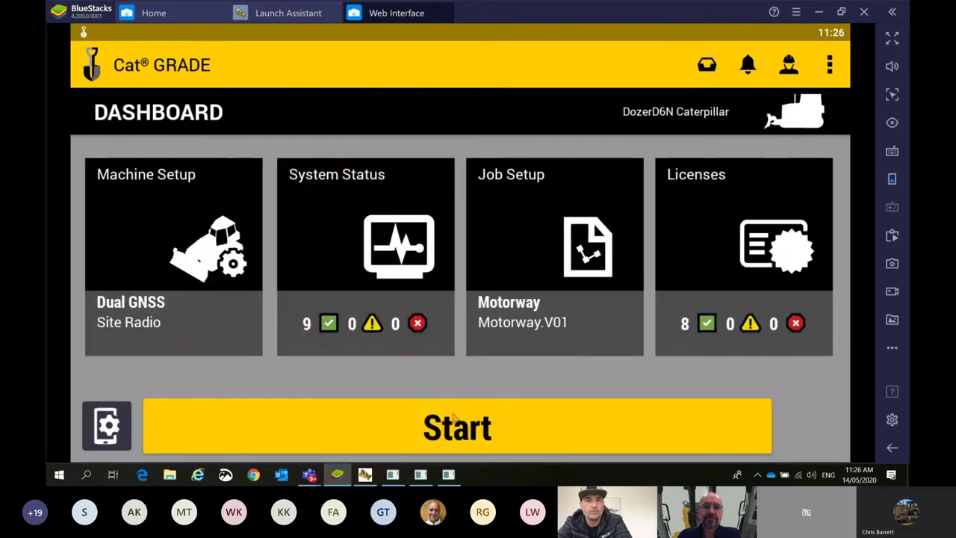
Start guidance, dismiss the Guidance Lost message, and start grading on Motorway.V01
{"action": "left_click", "coordinate": [453, 418]}
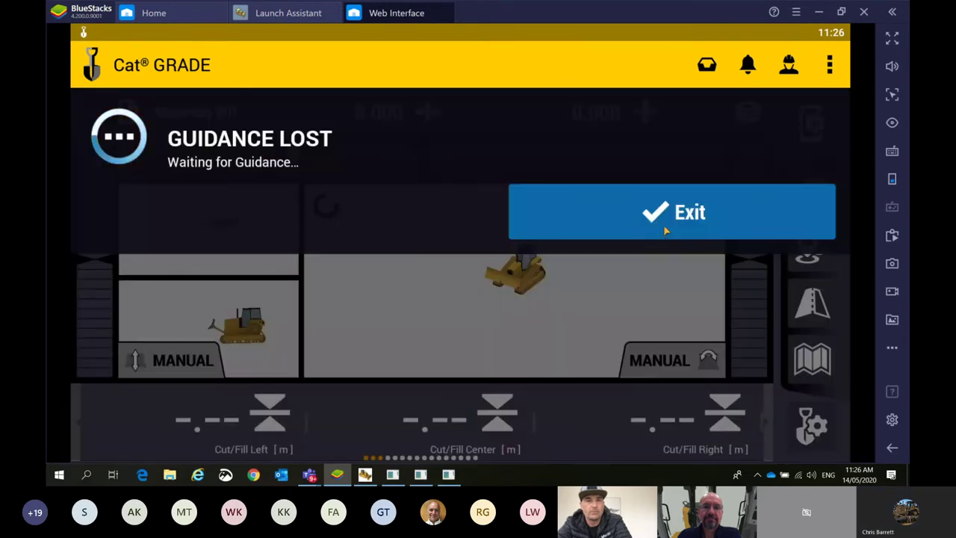
{"action": "left_click", "coordinate": [663, 227]}
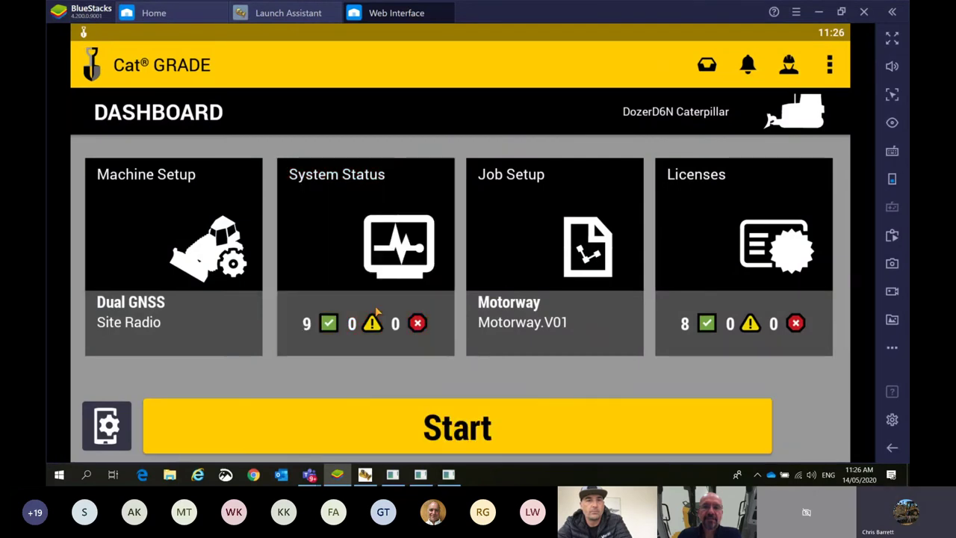
{"action": "left_click", "coordinate": [424, 438]}
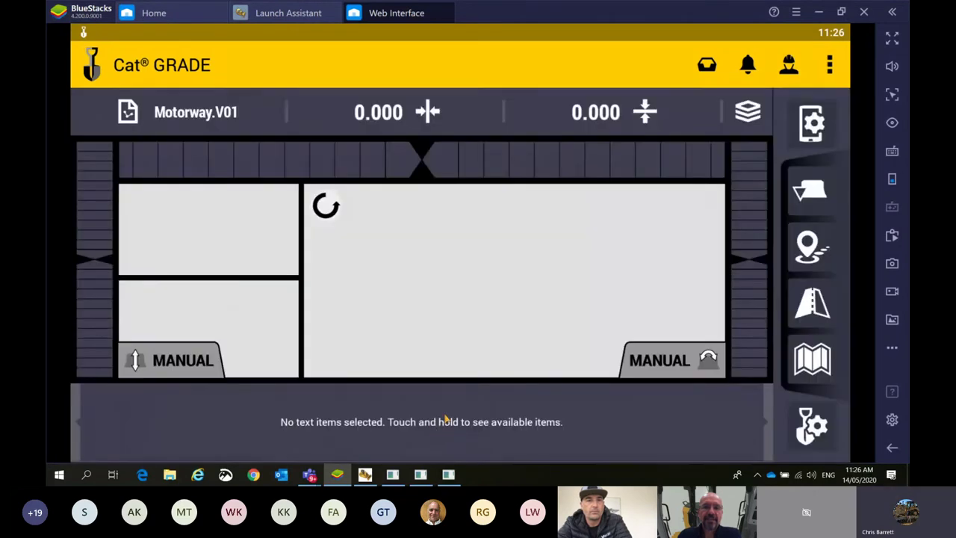
Switch Motorway.V01 guidance to reference the blade's right tip
{"action": "left_click_drag", "start_coordinate": [554, 321], "coordinate": [521, 293]}
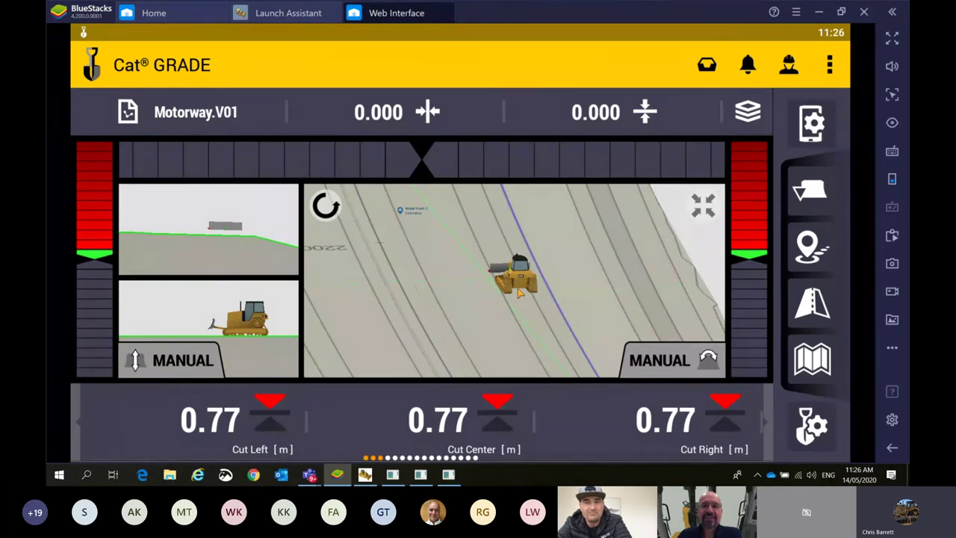
{"action": "left_click_drag", "start_coordinate": [495, 316], "coordinate": [451, 322]}
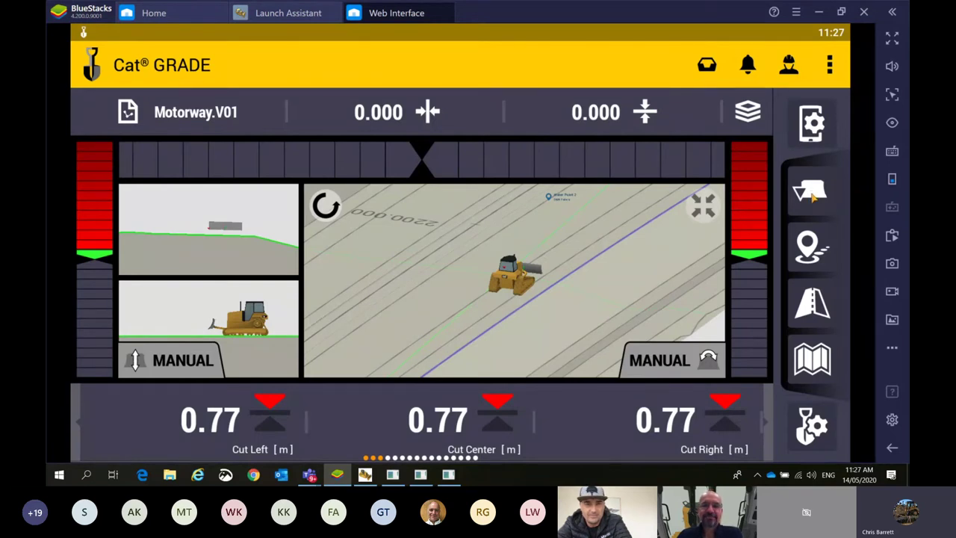
{"action": "left_click", "coordinate": [215, 258]}
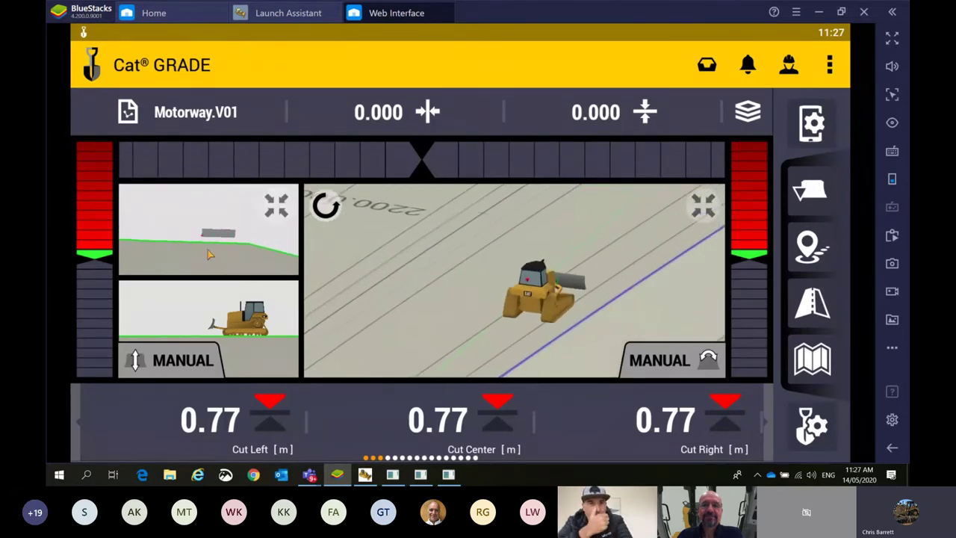
{"action": "left_click_drag", "start_coordinate": [641, 281], "coordinate": [463, 243]}
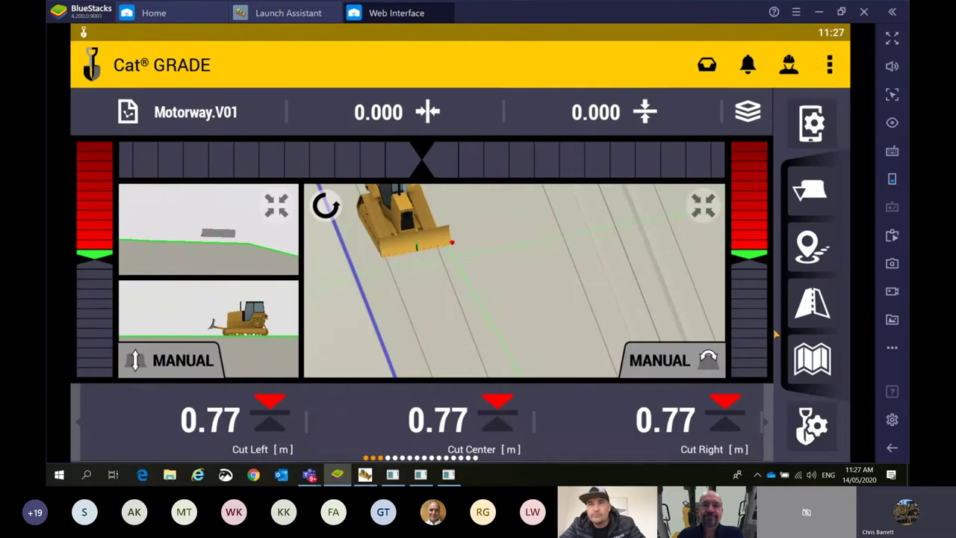
{"action": "left_click", "coordinate": [812, 191]}
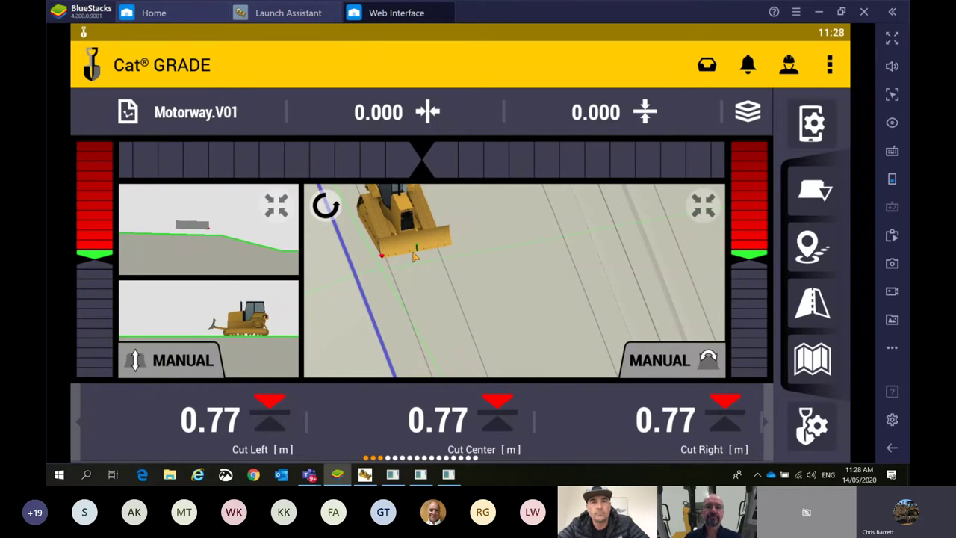
Try blade vertical guidance following the Right focus side and apply the blade settings
{"action": "left_click", "coordinate": [816, 198]}
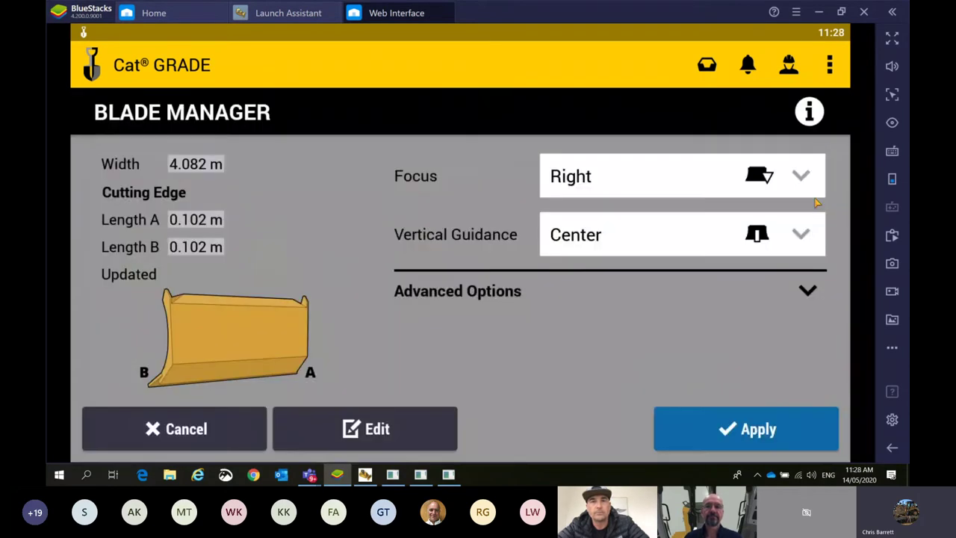
{"action": "left_click", "coordinate": [472, 292]}
{"action": "left_click", "coordinate": [493, 301]}
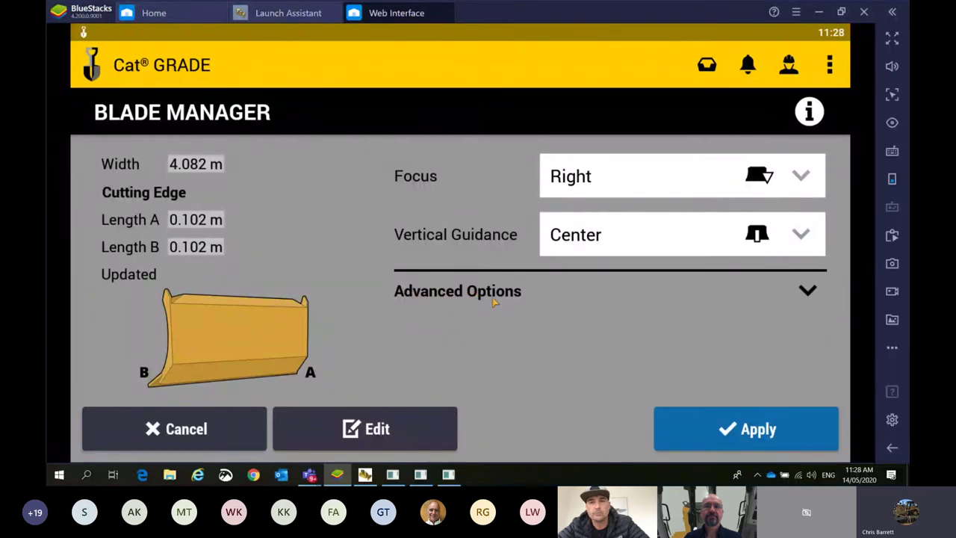
{"action": "left_click", "coordinate": [687, 240]}
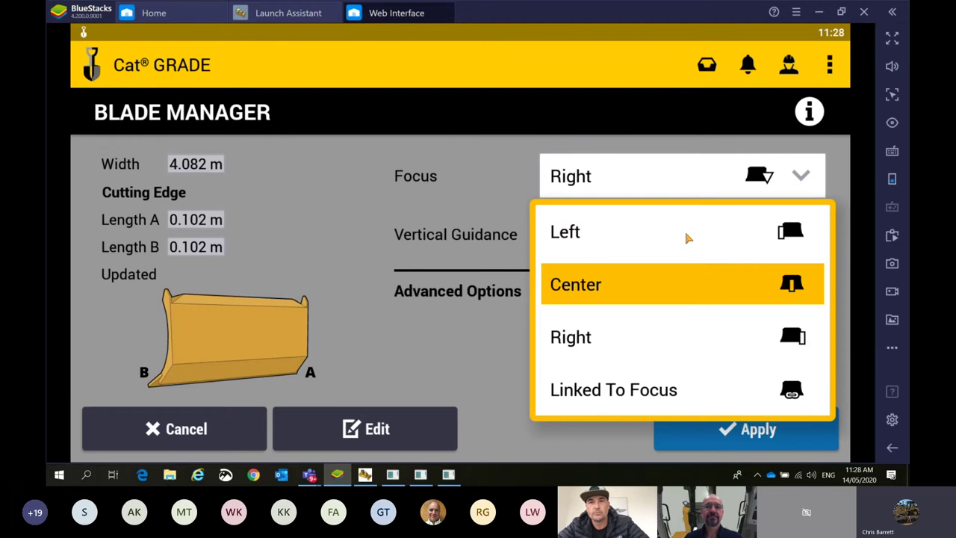
{"action": "left_click", "coordinate": [642, 395]}
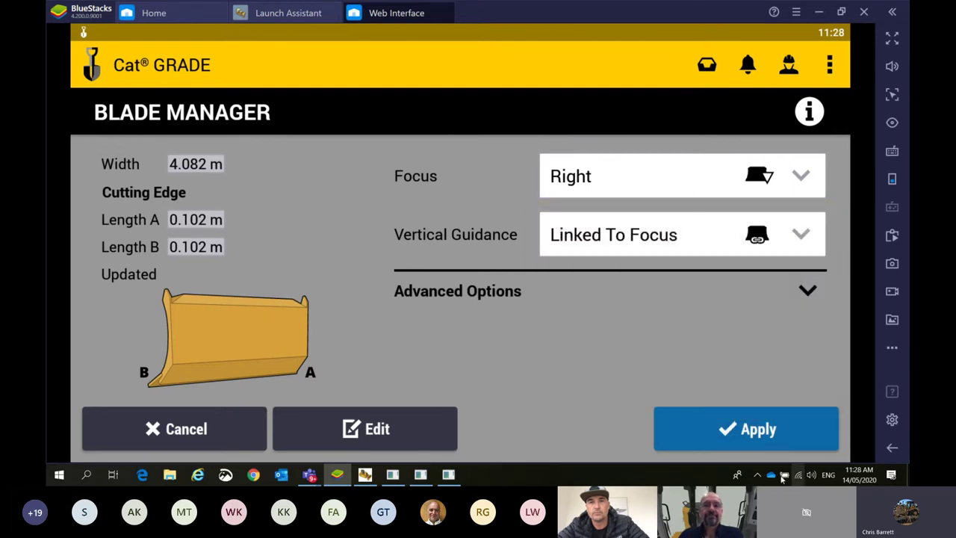
{"action": "left_click", "coordinate": [750, 443]}
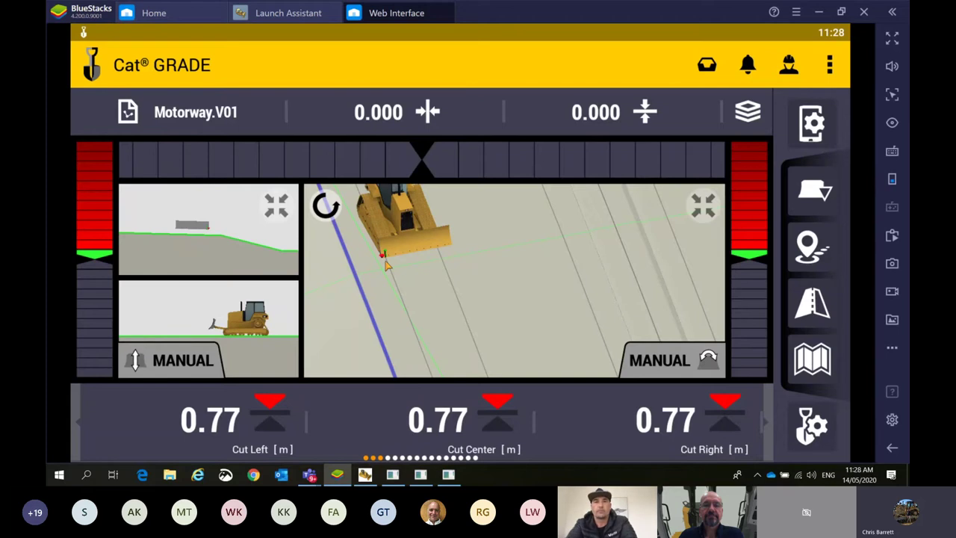
Return vertical guidance to Center, save the 0.102 m cutting edge lengths, and apply
{"action": "left_click", "coordinate": [822, 197]}
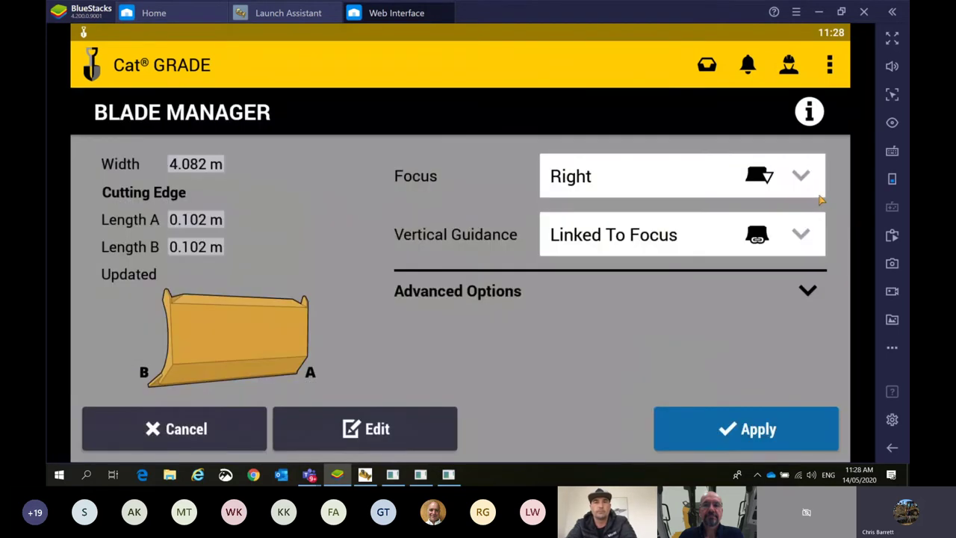
{"action": "left_click", "coordinate": [683, 247]}
{"action": "left_click", "coordinate": [668, 289]}
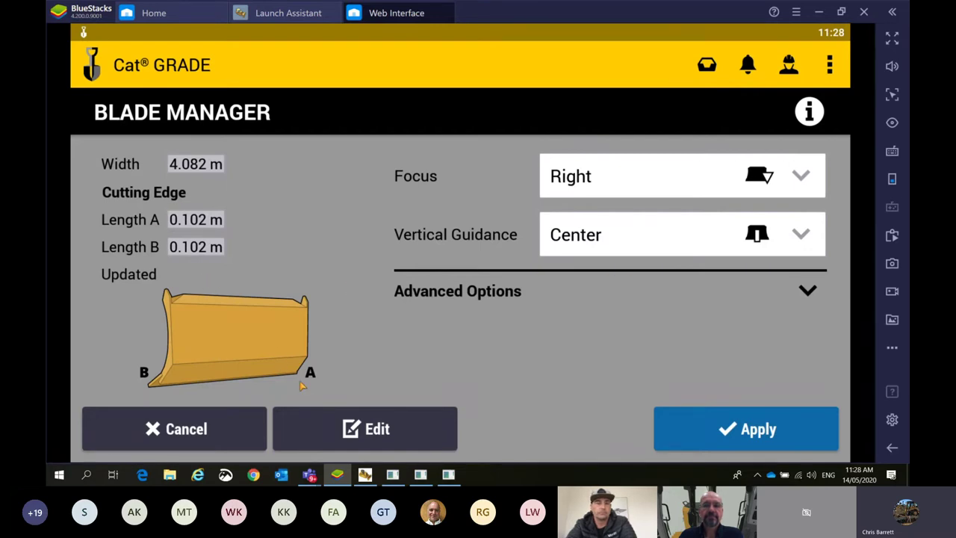
{"action": "left_click", "coordinate": [374, 431]}
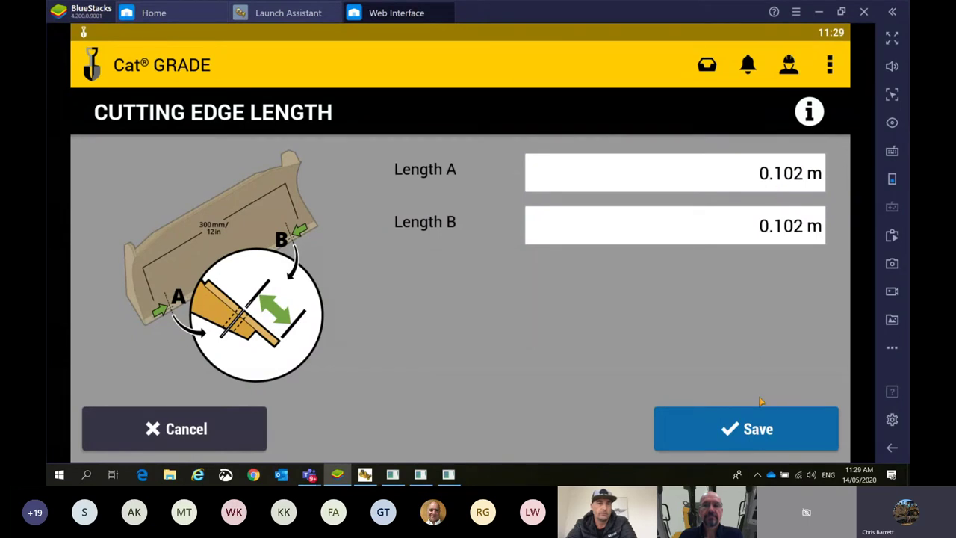
{"action": "left_click", "coordinate": [734, 440]}
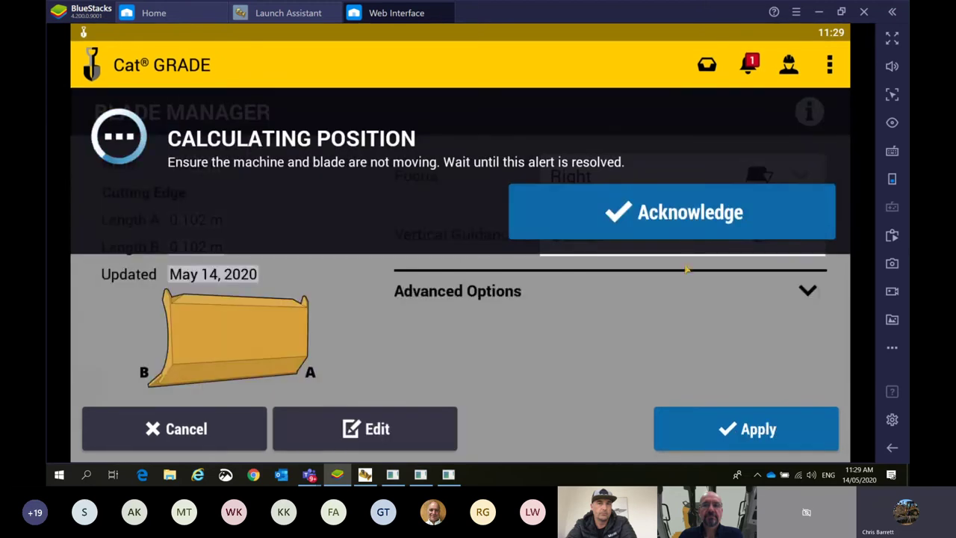
{"action": "left_click", "coordinate": [678, 218]}
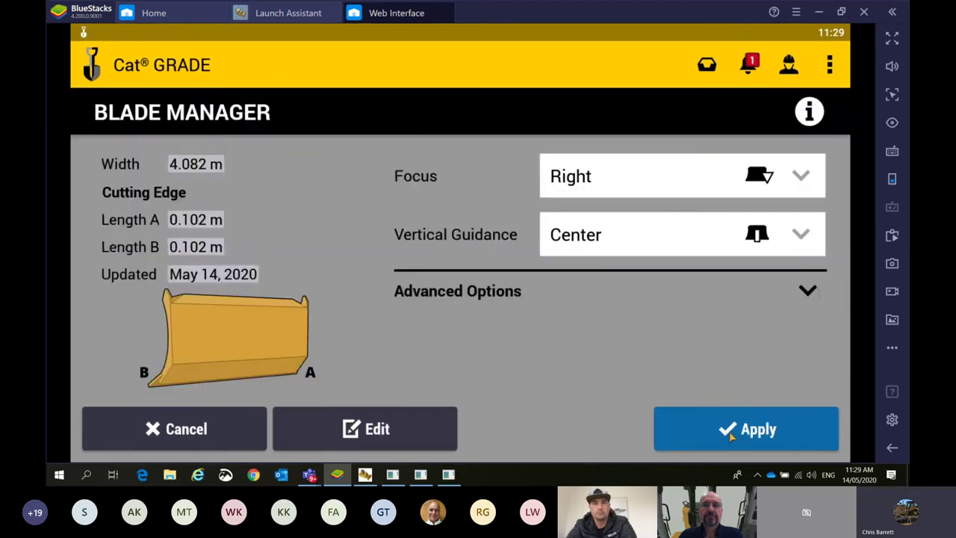
{"action": "left_click", "coordinate": [732, 439]}
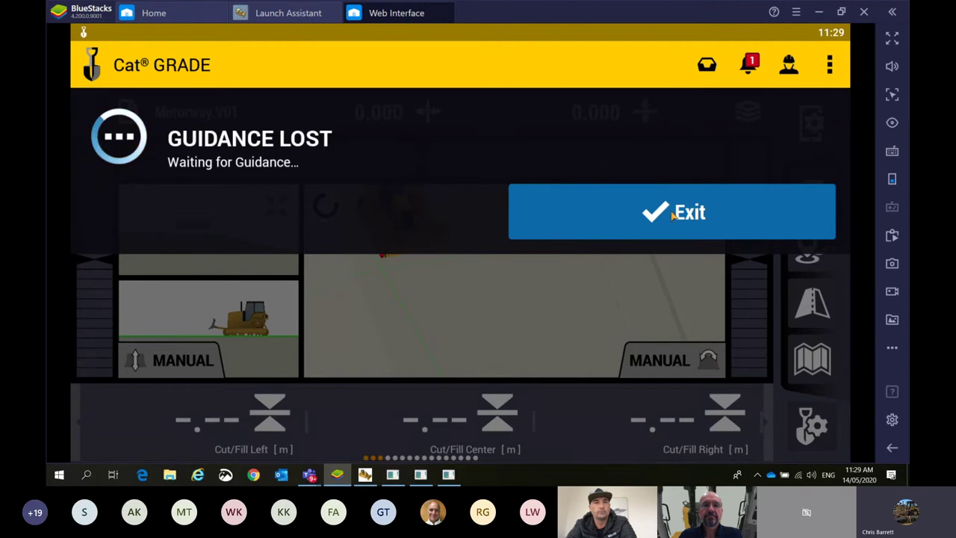
Clear the Guidance Lost and sensor alerts and restart guidance via the training simulator
{"action": "left_click", "coordinate": [671, 215]}
{"action": "left_click", "coordinate": [603, 230]}
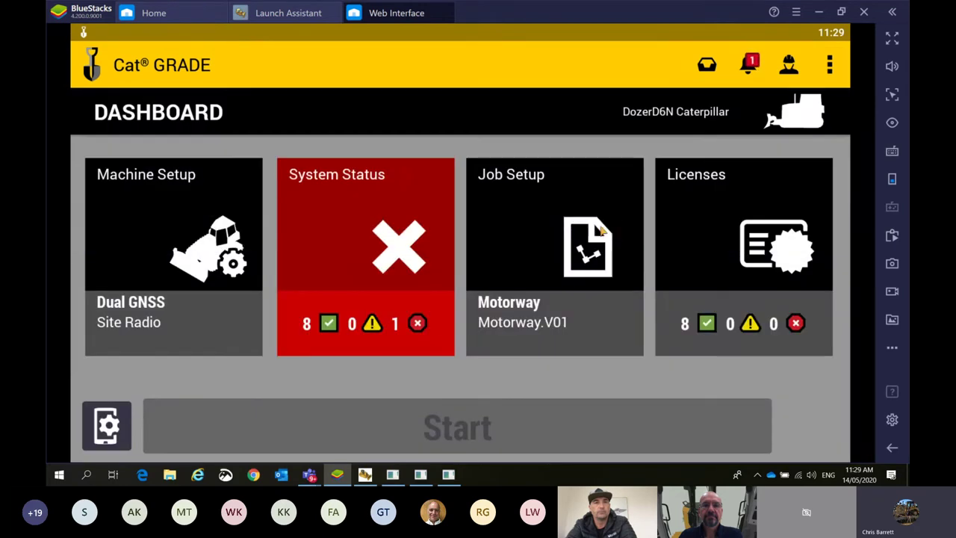
{"action": "left_click", "coordinate": [366, 478]}
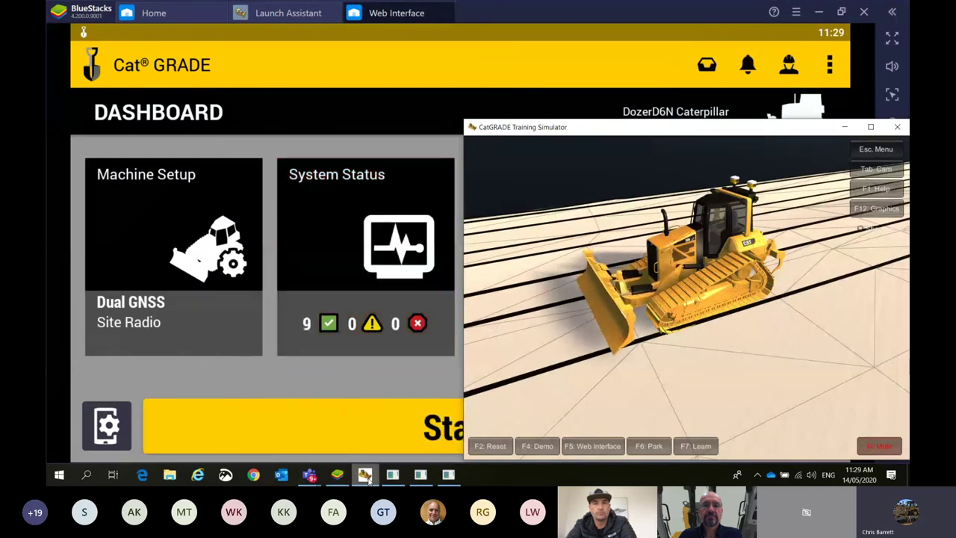
{"action": "left_click", "coordinate": [341, 419]}
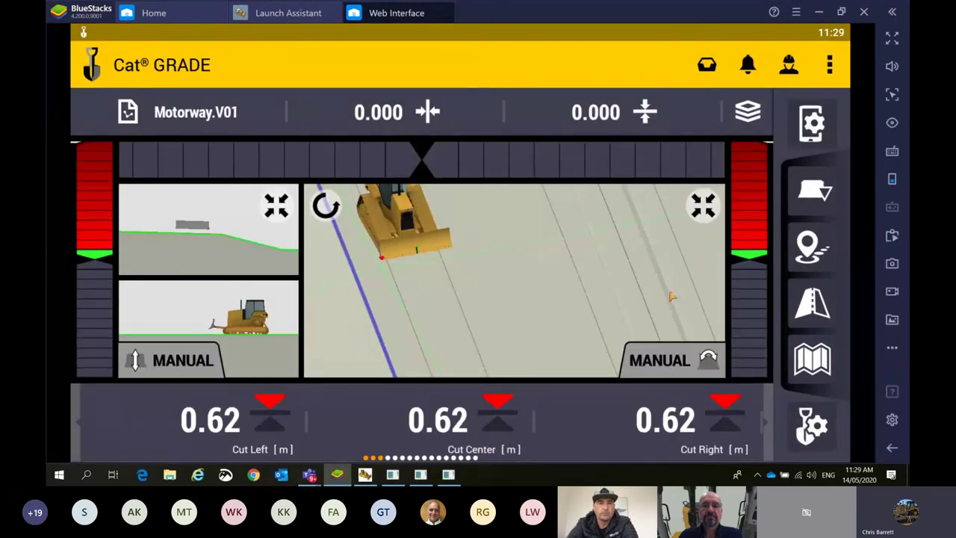
Rotate the map around the dozer, switch to the other blade tip, and begin recording a point
{"action": "left_click_drag", "start_coordinate": [632, 265], "coordinate": [557, 262]}
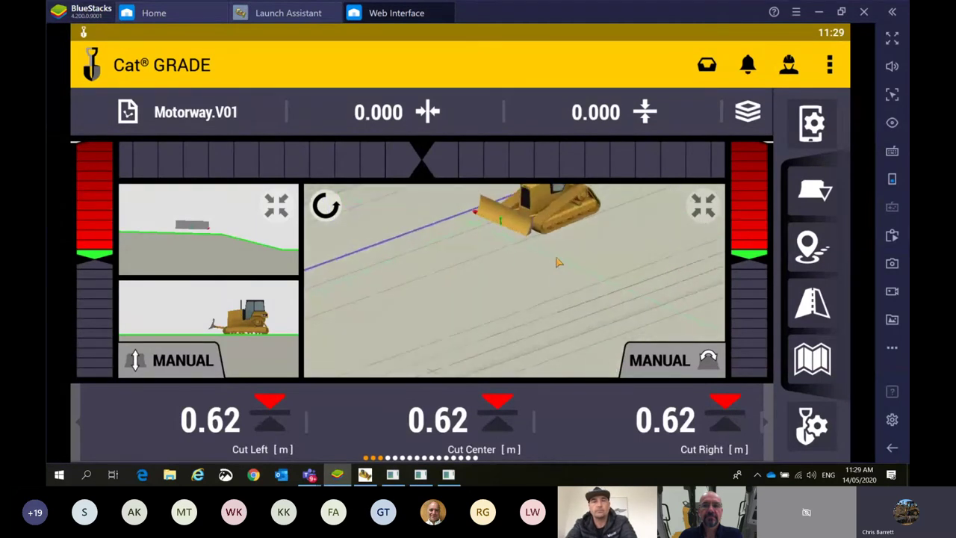
{"action": "left_click", "coordinate": [824, 195]}
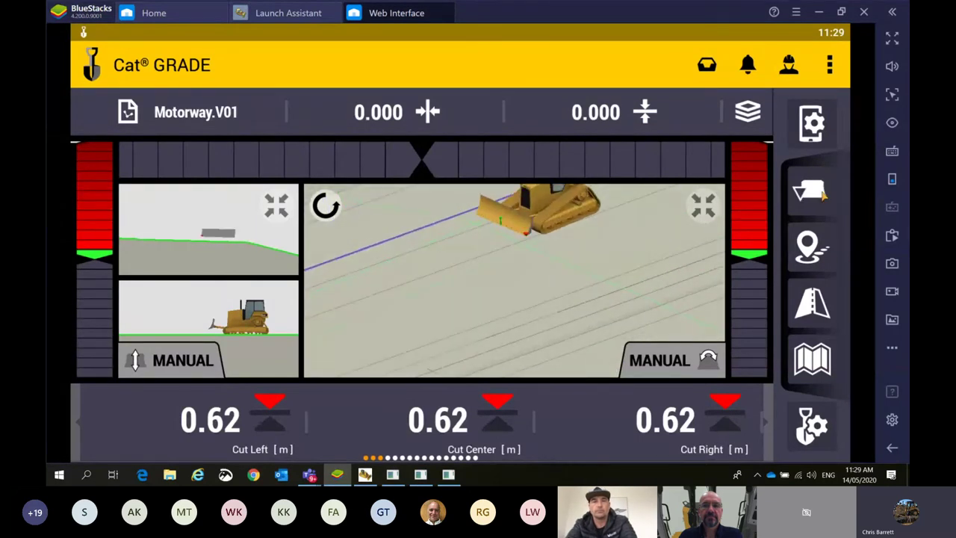
{"action": "left_click", "coordinate": [808, 254]}
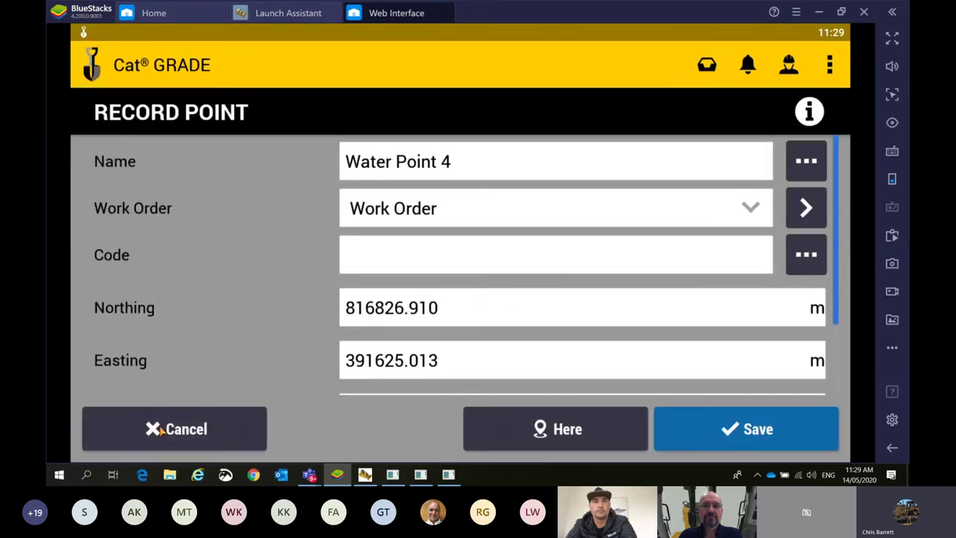
Name the point 'Telcom line old' under the default Work Order with code 1 and save it
{"action": "left_click", "coordinate": [462, 167]}
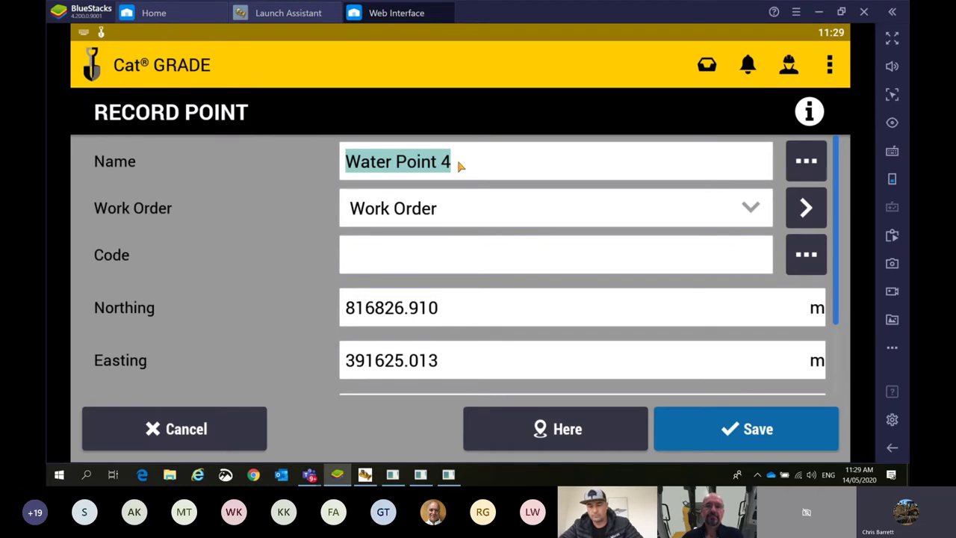
{"action": "key", "text": "BackSpace"}
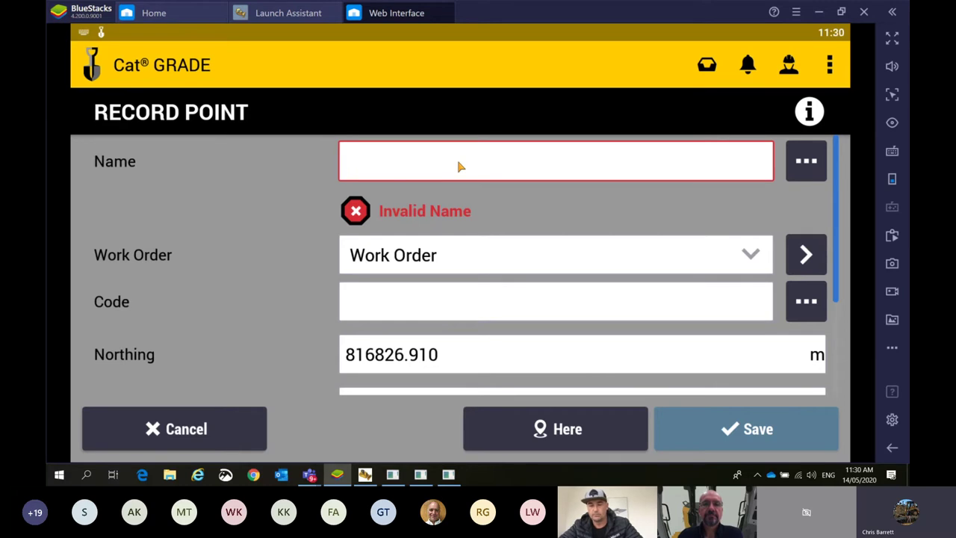
{"action": "type", "text": "Te"}
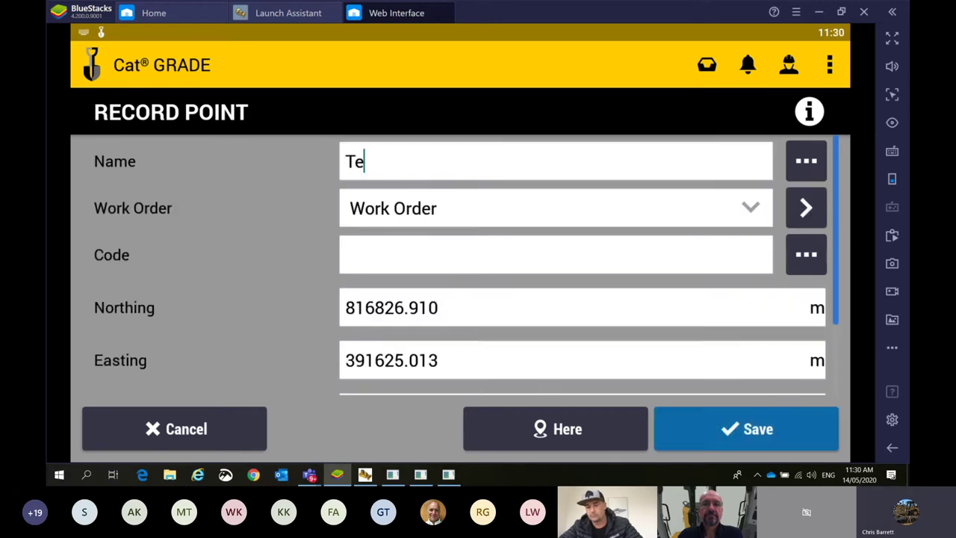
{"action": "type", "text": "lcom "}
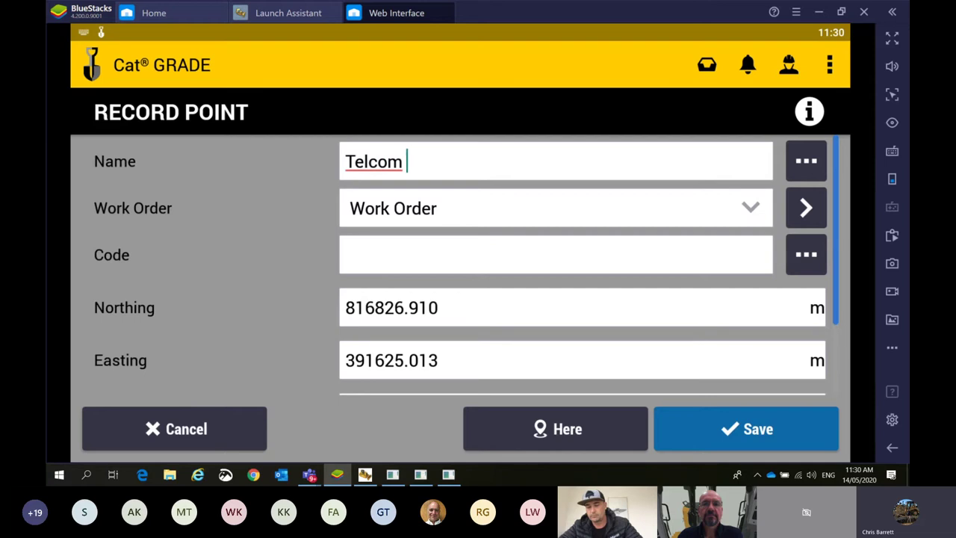
{"action": "type", "text": "line old"}
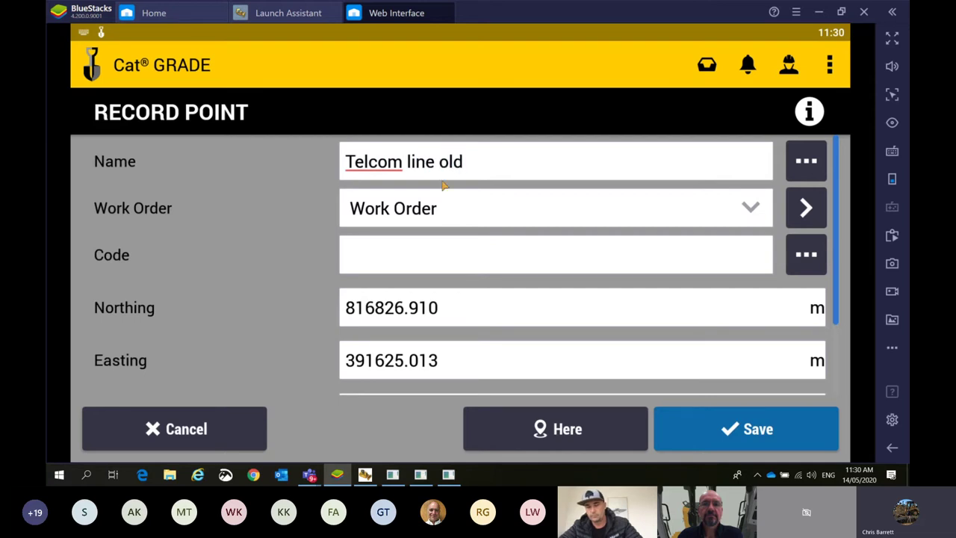
{"action": "left_click", "coordinate": [629, 214]}
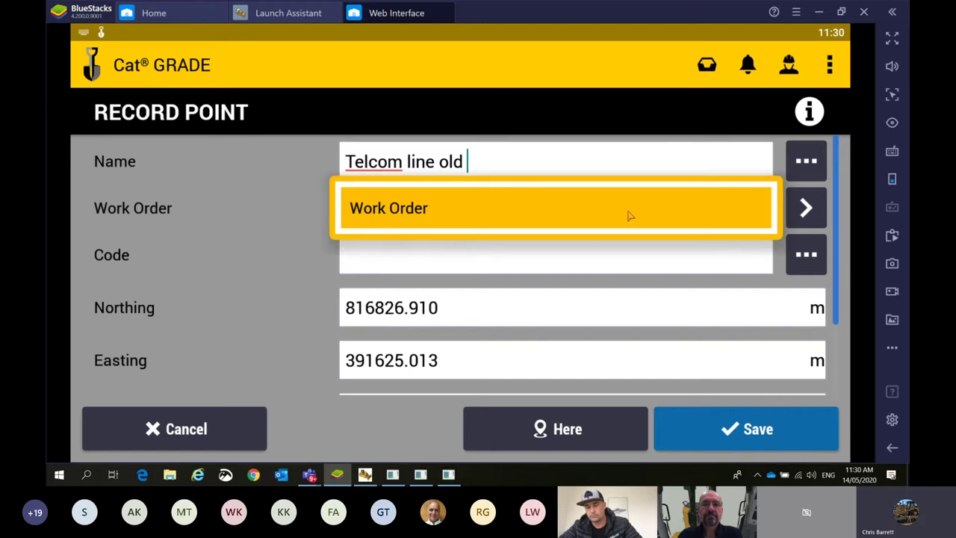
{"action": "left_click", "coordinate": [630, 214]}
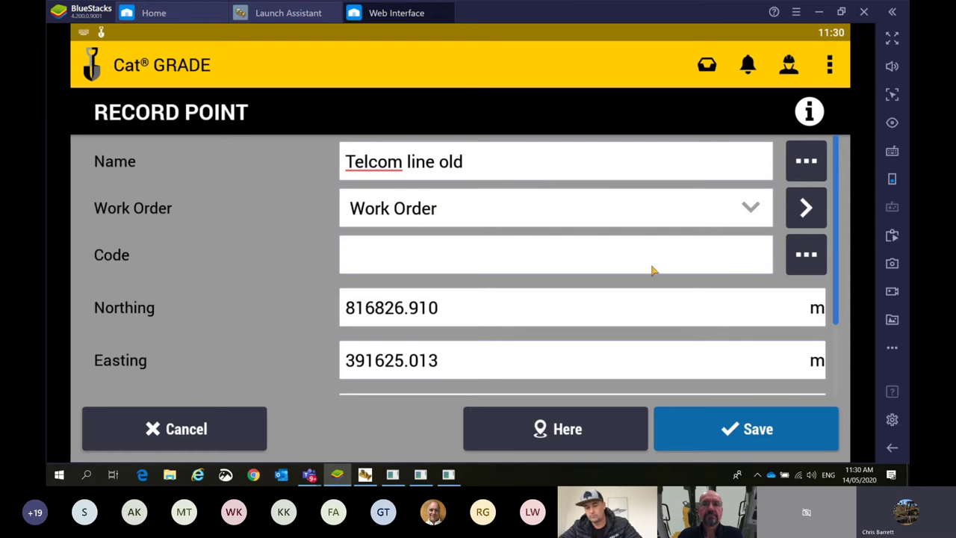
{"action": "left_click", "coordinate": [444, 254]}
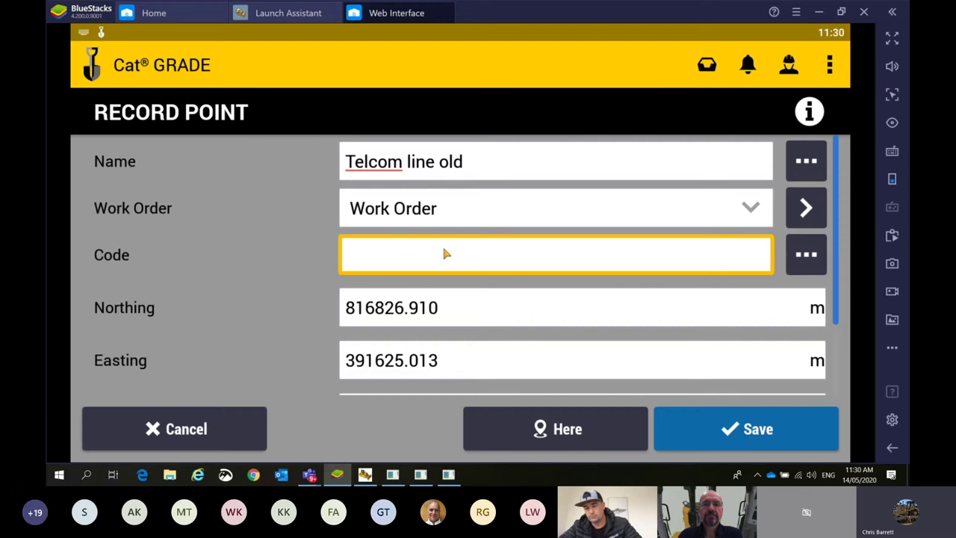
{"action": "type", "text": "1"}
{"action": "scroll", "coordinate": [500, 299], "scroll_direction": "down", "scroll_amount": 2}
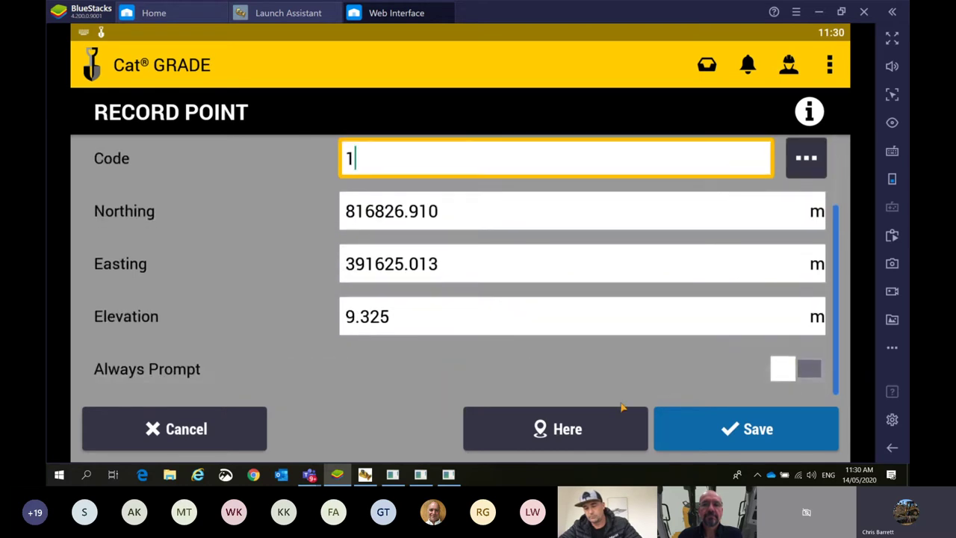
{"action": "left_click", "coordinate": [691, 437]}
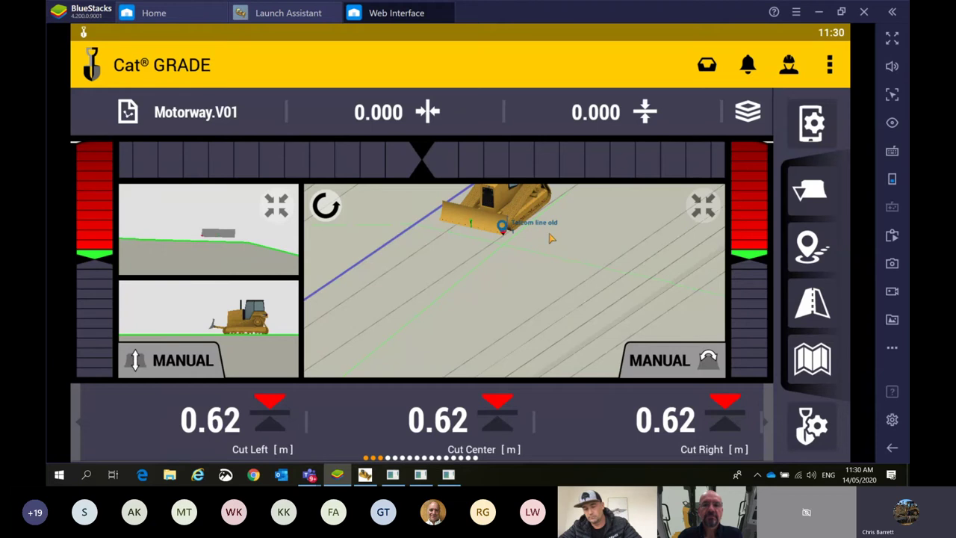
Toggle the Machine and guidance-point overlays off and on, keeping points labelled Icon, Name and Code
{"action": "left_click", "coordinate": [749, 112]}
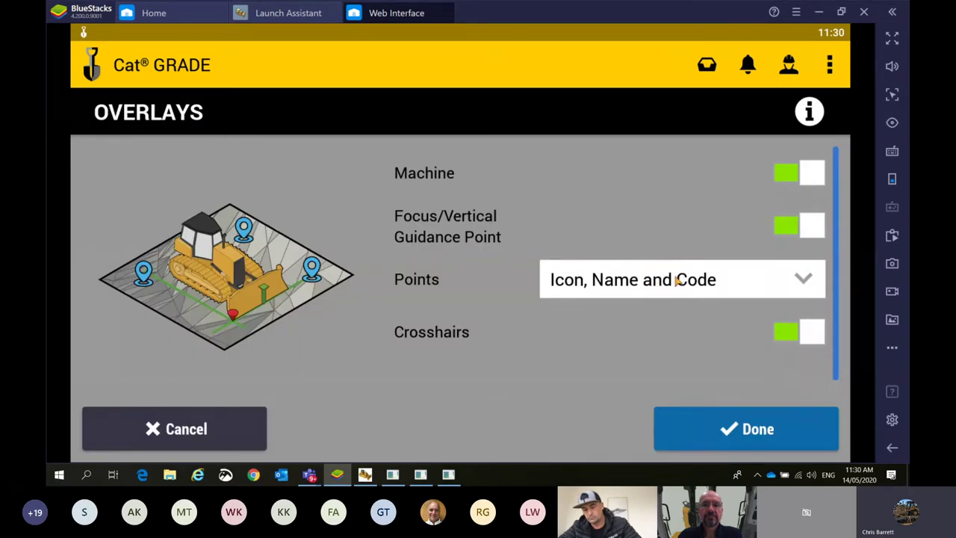
{"action": "left_click", "coordinate": [814, 180]}
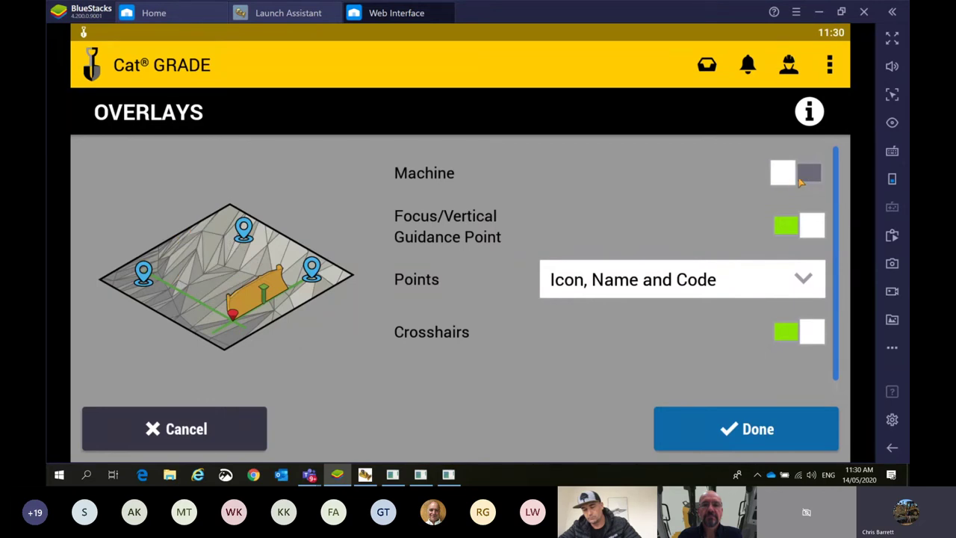
{"action": "left_click", "coordinate": [800, 181]}
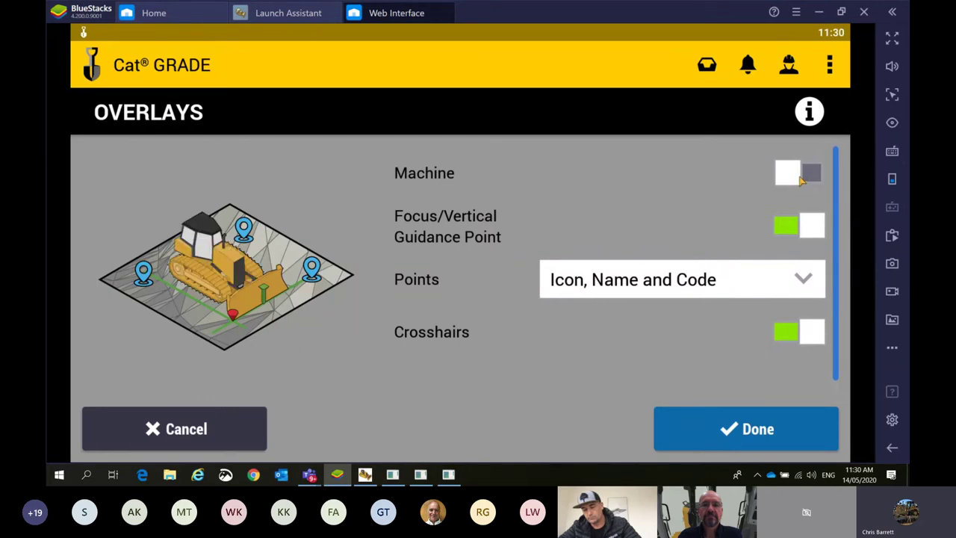
{"action": "left_click", "coordinate": [812, 230]}
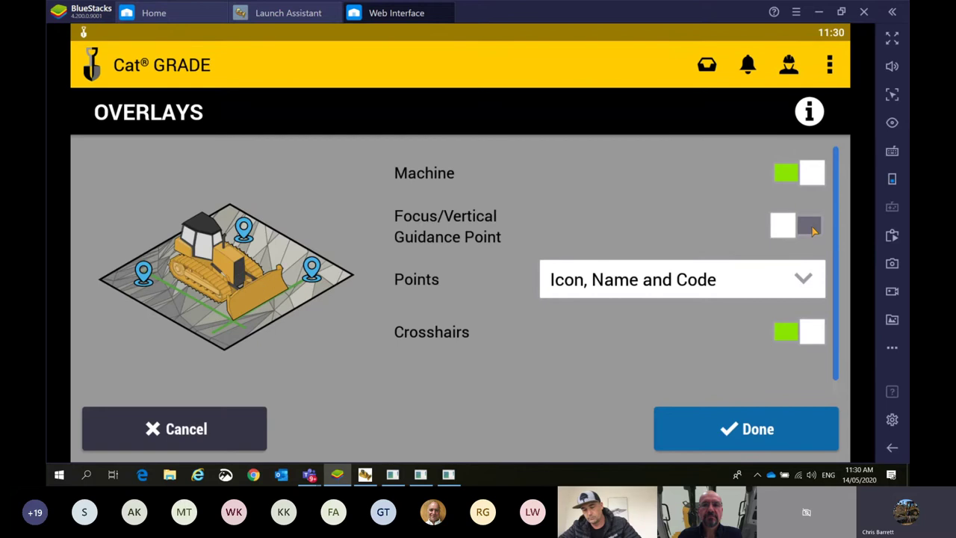
{"action": "left_click", "coordinate": [814, 231]}
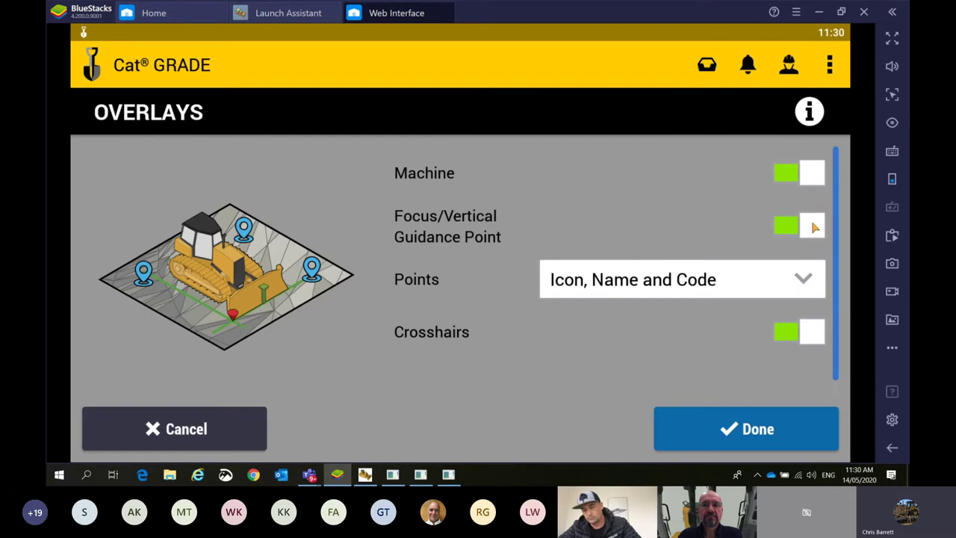
{"action": "left_click", "coordinate": [694, 280]}
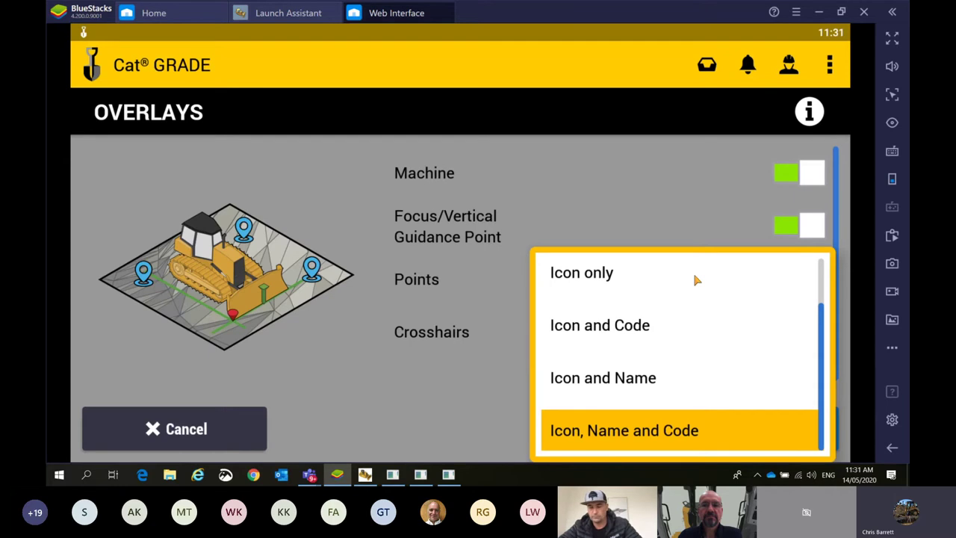
{"action": "left_click", "coordinate": [644, 231]}
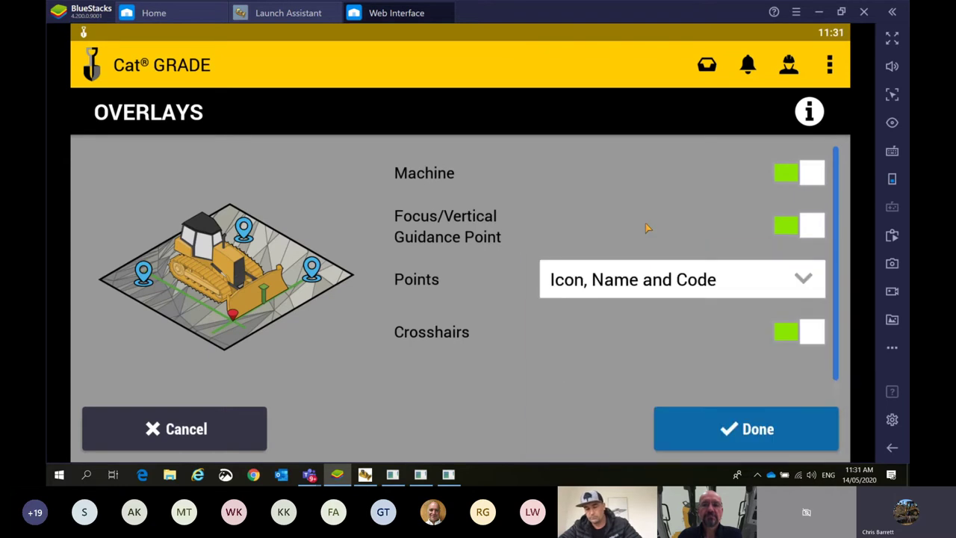
{"action": "scroll", "coordinate": [575, 370], "scroll_direction": "down", "scroll_amount": 1}
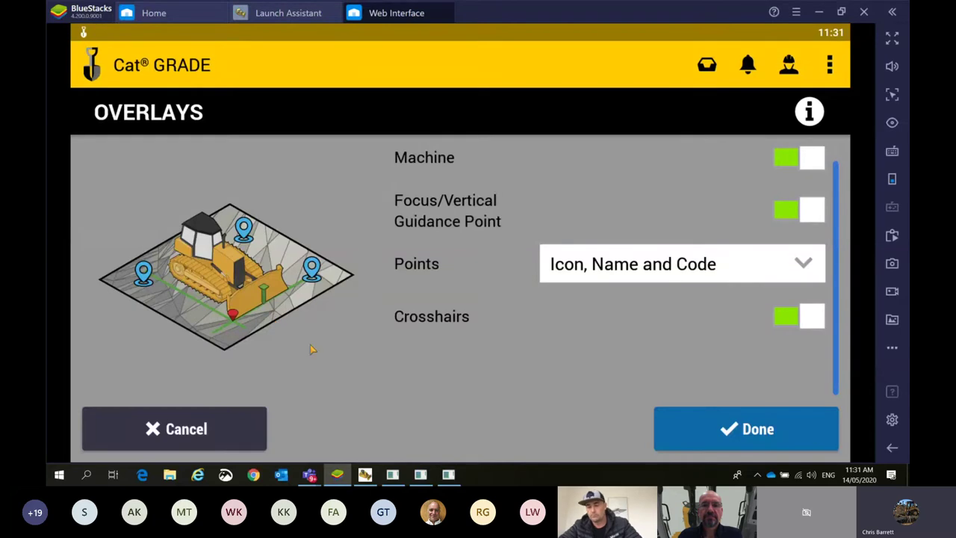
{"action": "left_click", "coordinate": [740, 435]}
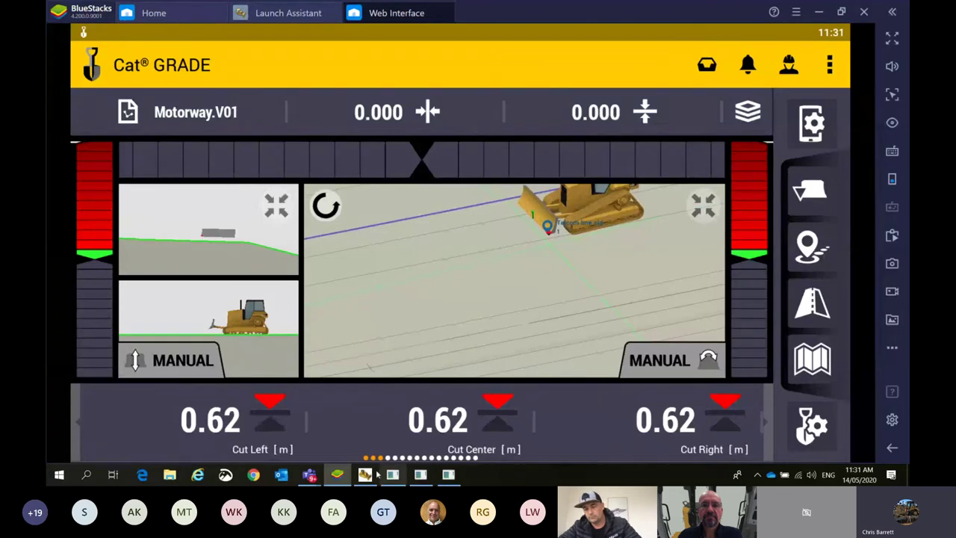
{"action": "mouse_move", "coordinate": [365, 475]}
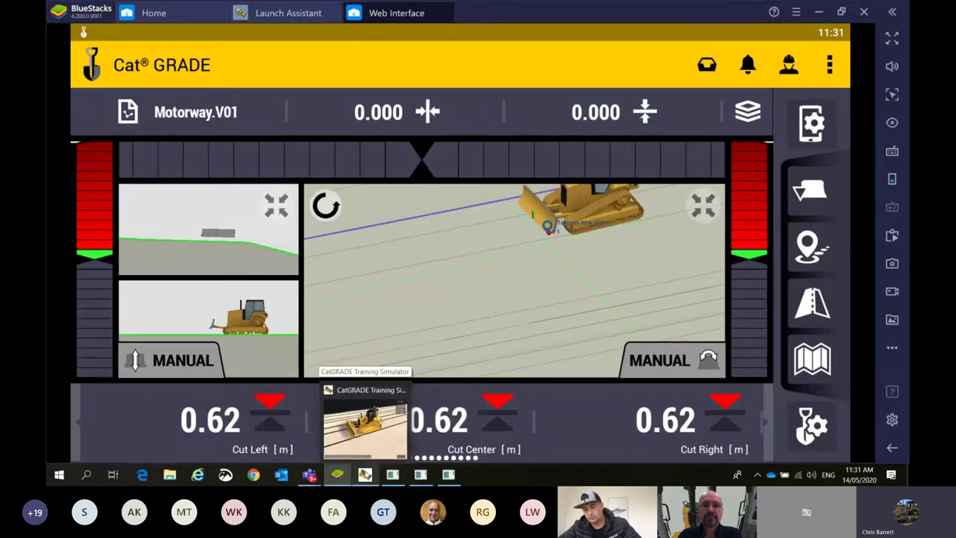
{"action": "left_click", "coordinate": [365, 422]}
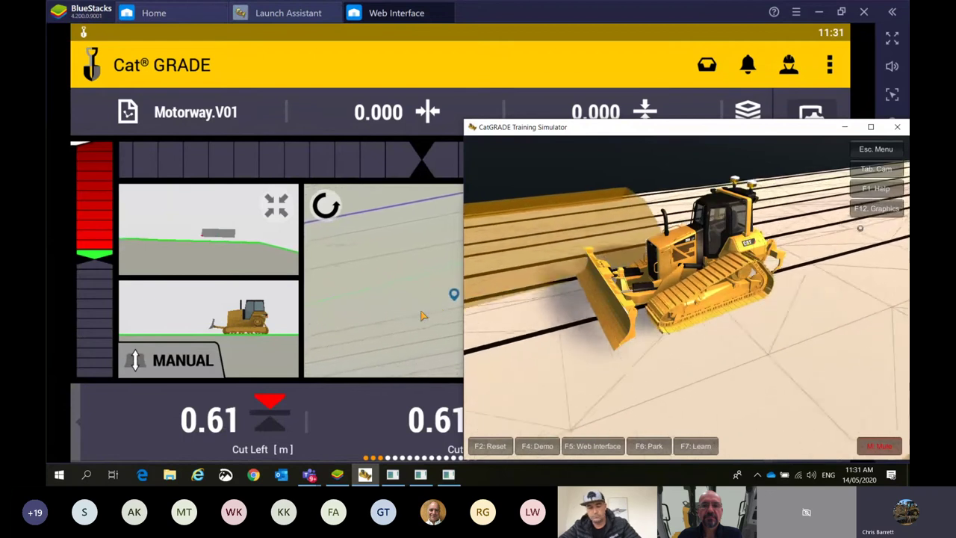
{"action": "left_click", "coordinate": [422, 316]}
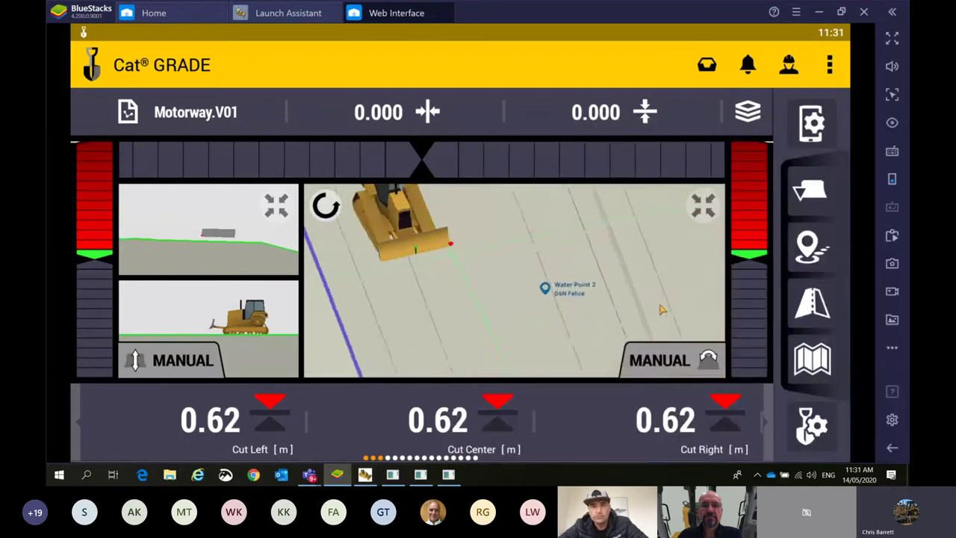
{"action": "left_click", "coordinate": [511, 302]}
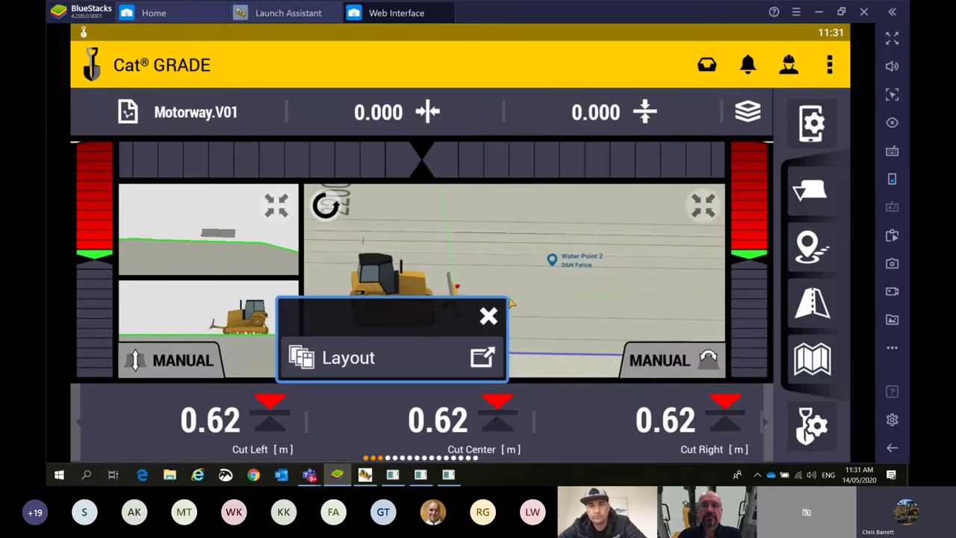
Record 'Telcom line old 2' at the machine's current position and save it, clearing the layout popups
{"action": "left_click", "coordinate": [652, 290]}
{"action": "left_click", "coordinate": [820, 247]}
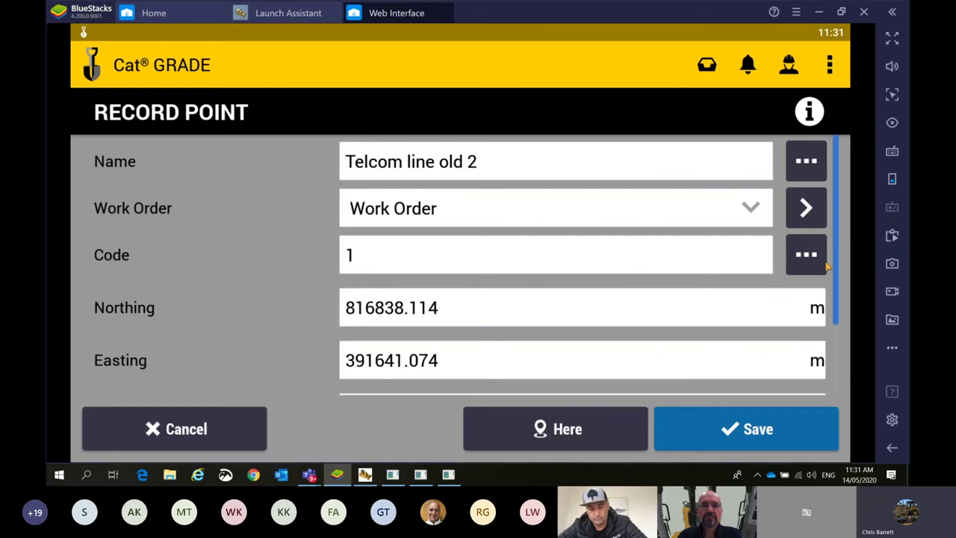
{"action": "left_click", "coordinate": [550, 443]}
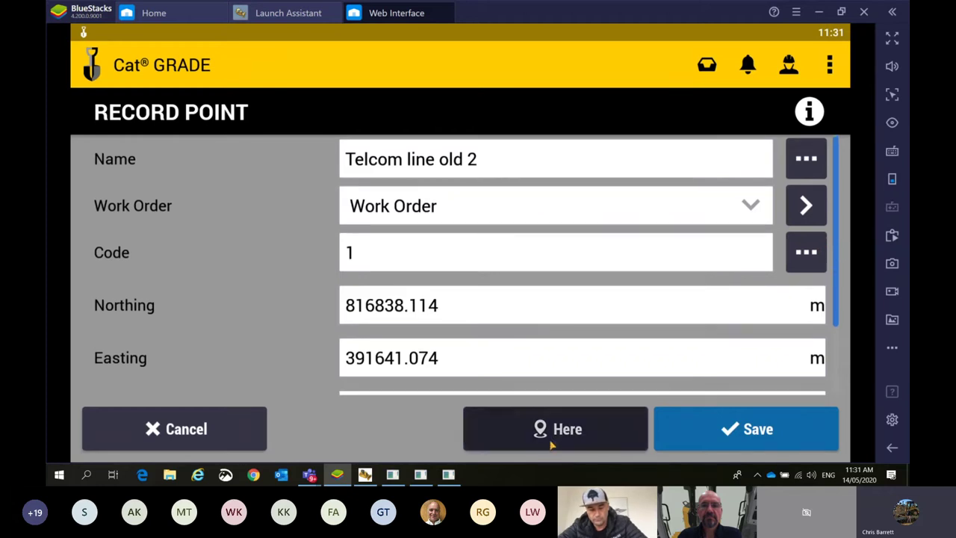
{"action": "left_click", "coordinate": [759, 432]}
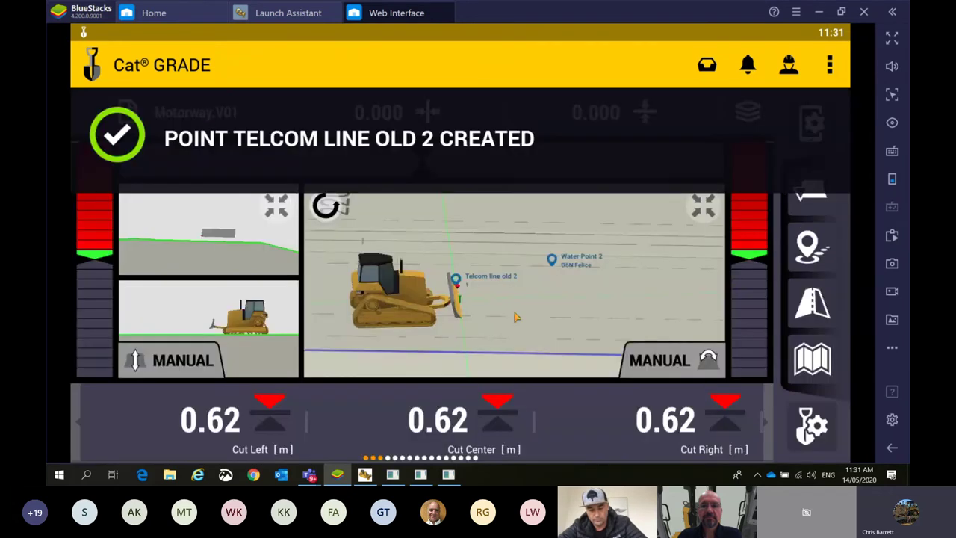
{"action": "left_click", "coordinate": [525, 296]}
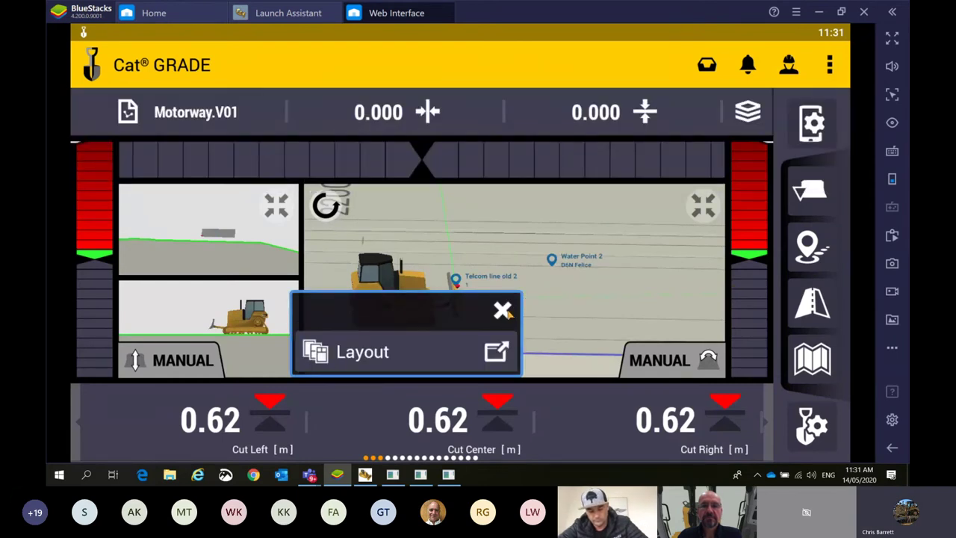
{"action": "left_click", "coordinate": [503, 311]}
Cycle the map between plan and perspective views, then orbit to a side-on view of the dozer
{"action": "left_click", "coordinate": [516, 321]}
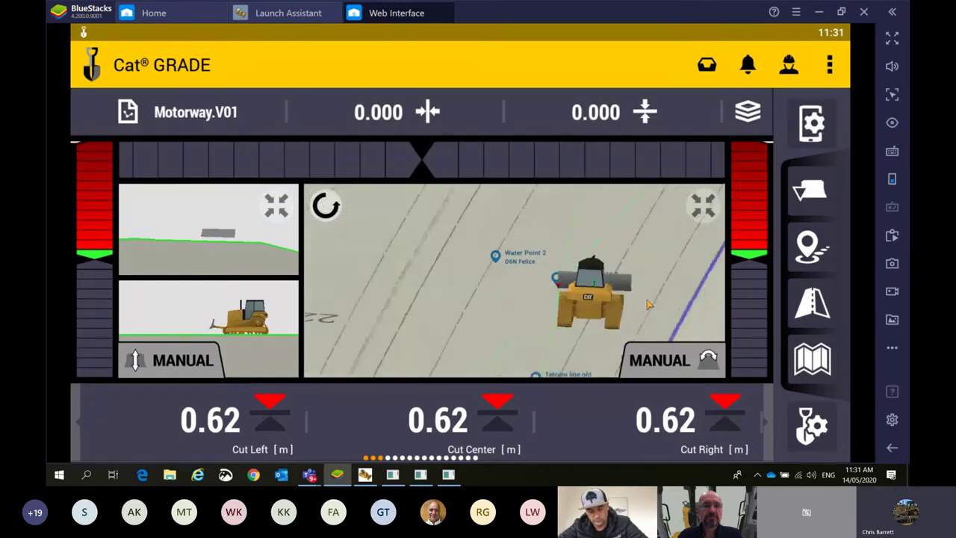
{"action": "left_click", "coordinate": [533, 323]}
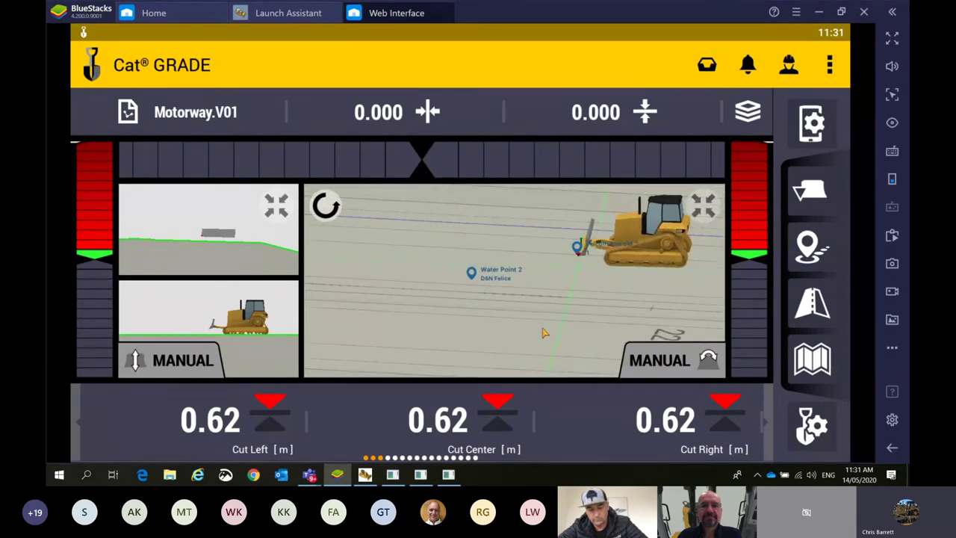
{"action": "left_click_drag", "start_coordinate": [495, 314], "coordinate": [589, 331]}
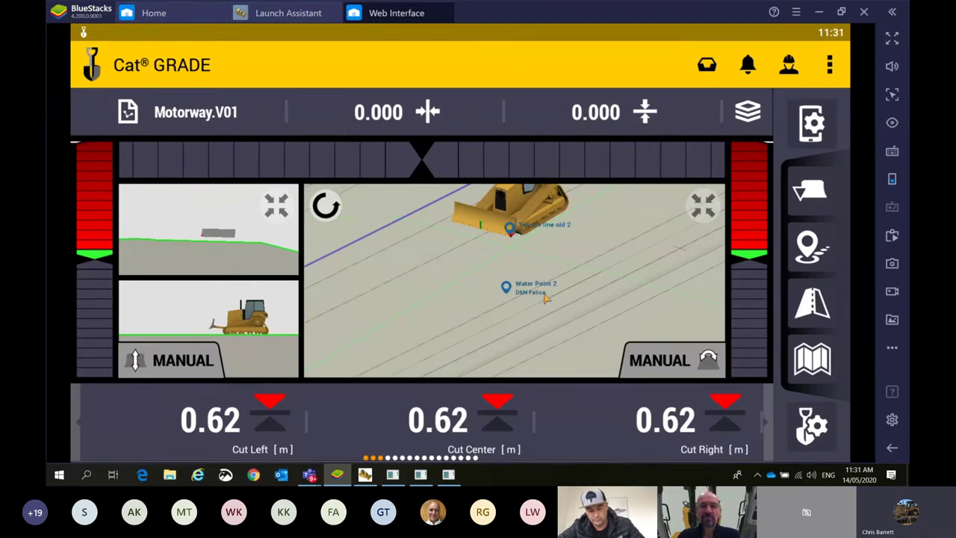
{"action": "left_click_drag", "start_coordinate": [540, 304], "coordinate": [458, 313]}
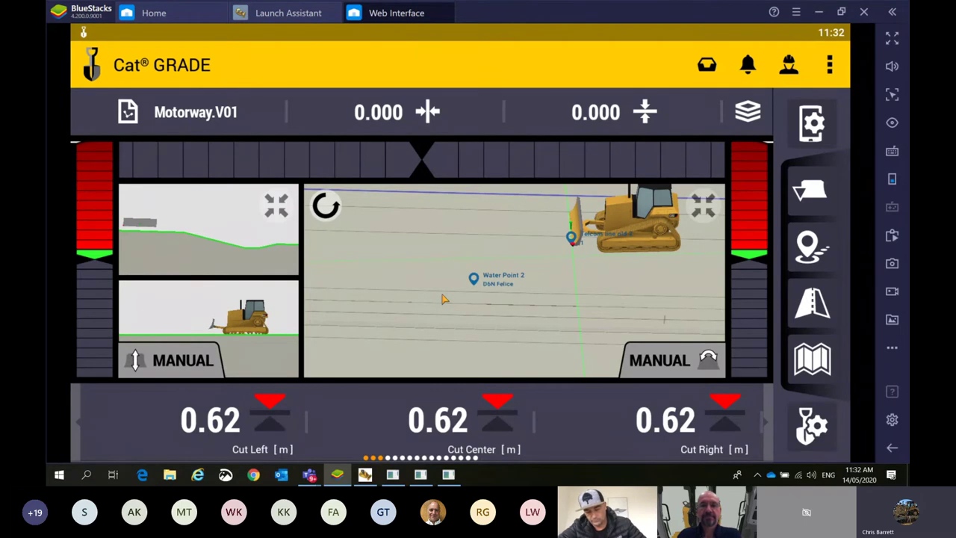
{"action": "left_click", "coordinate": [419, 299]}
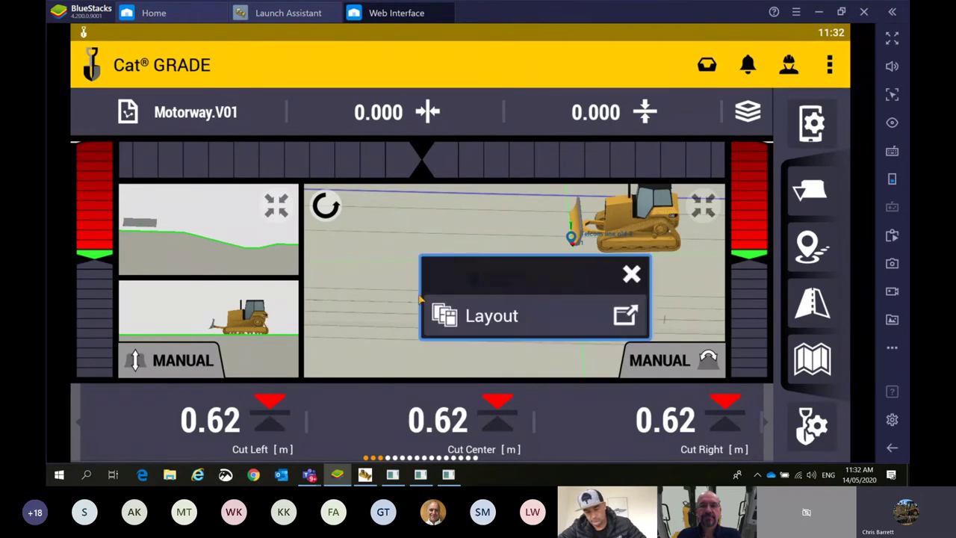
Dismiss the Layout popup and pan the side profile panel to reposition its ground line
{"action": "left_click", "coordinate": [422, 302]}
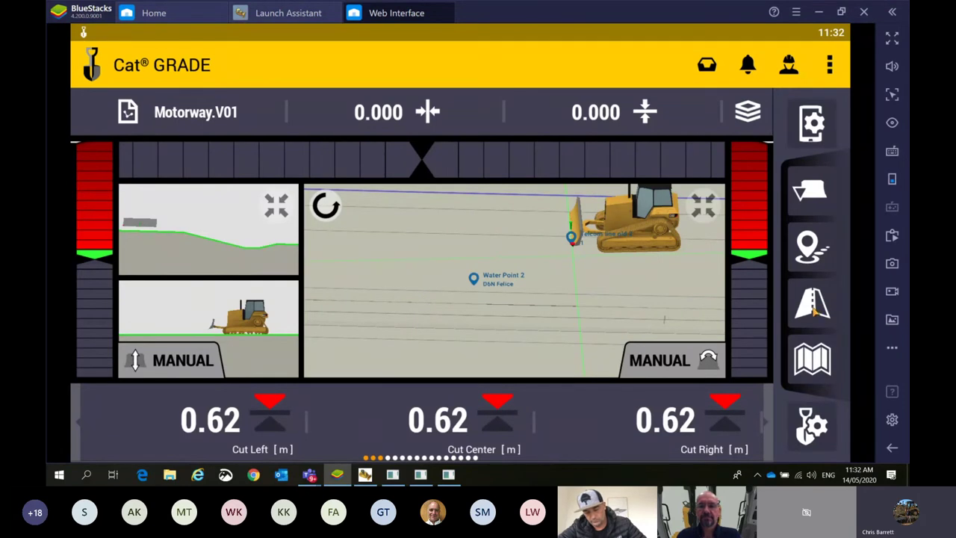
{"action": "mouse_move", "coordinate": [192, 250]}
{"action": "left_mouse_down"}
{"action": "mouse_move", "coordinate": [215, 264]}
{"action": "mouse_move", "coordinate": [197, 255]}
{"action": "left_mouse_up"}
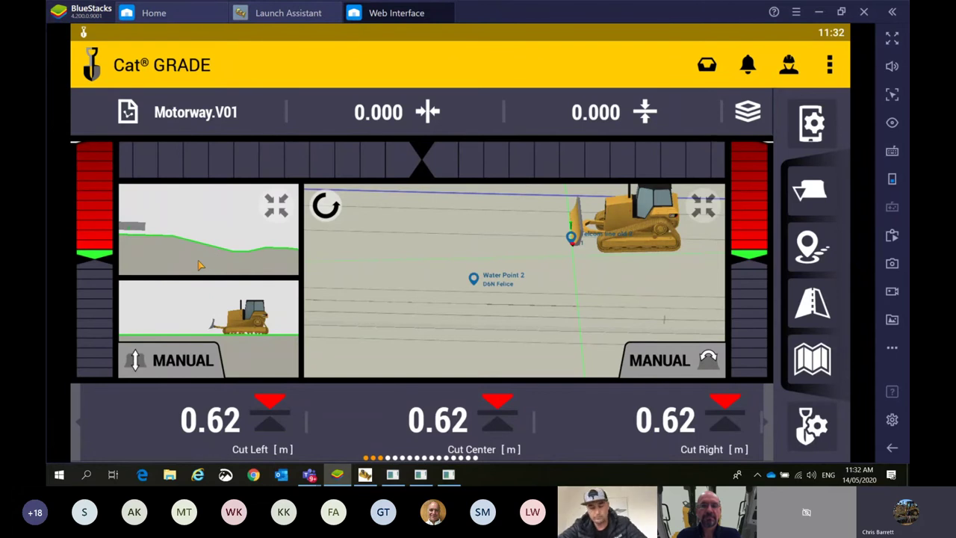
{"action": "mouse_move", "coordinate": [270, 258]}
{"action": "left_mouse_down"}
{"action": "mouse_move", "coordinate": [262, 253]}
{"action": "mouse_move", "coordinate": [270, 251]}
{"action": "left_mouse_up"}
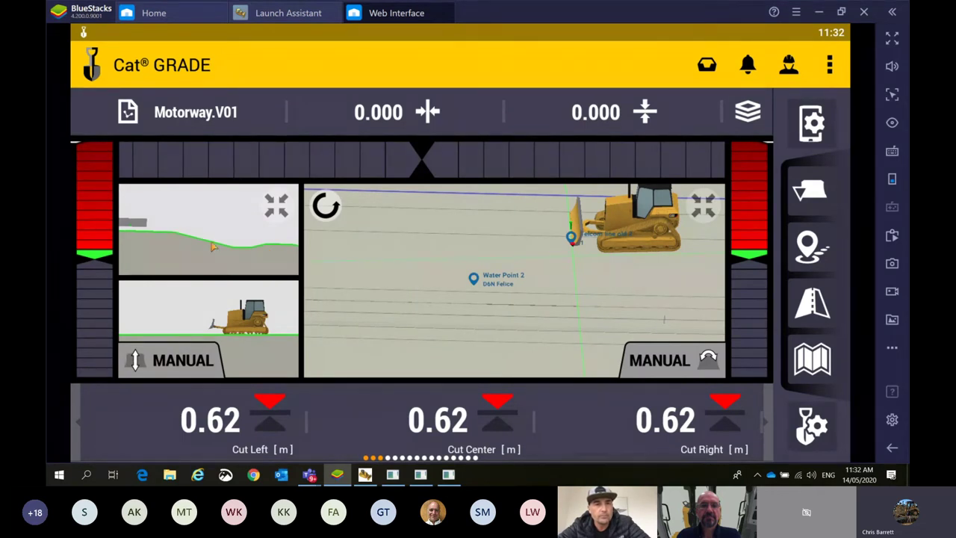
{"action": "left_click_drag", "start_coordinate": [260, 248], "coordinate": [190, 192]}
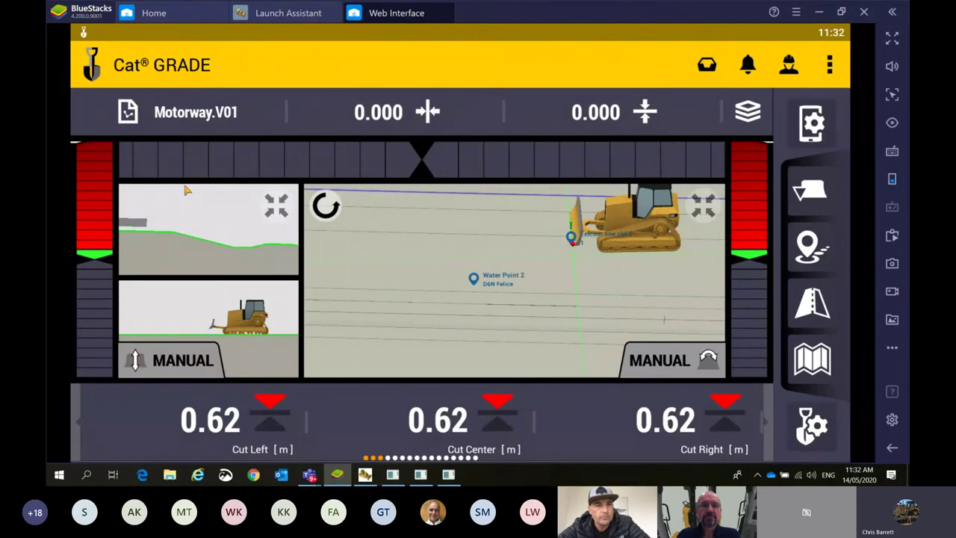